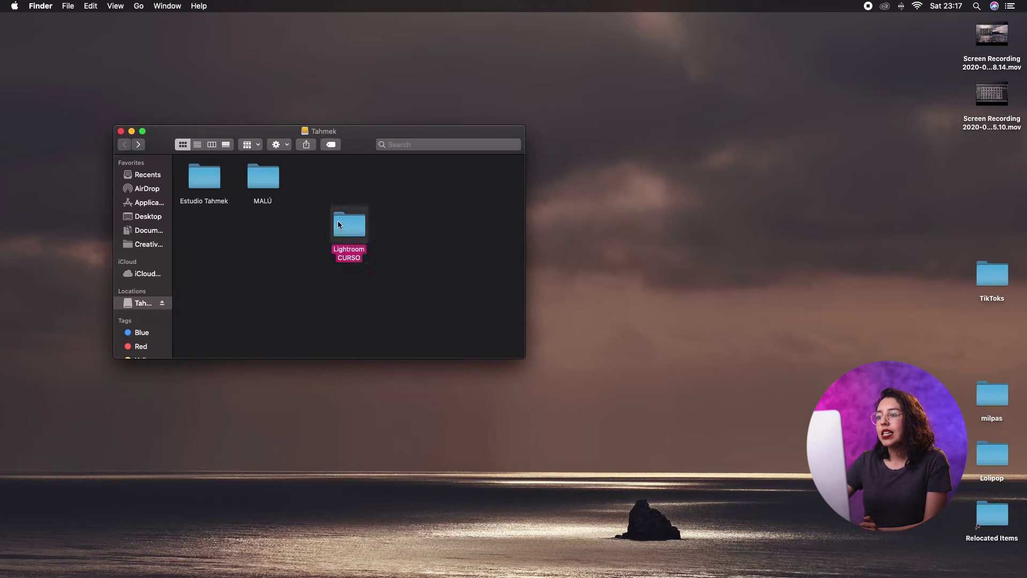
In Finder, open Lightroom CURSO > Fotografías > RAW and move the window to the right.
{"action": "double_click", "coordinate": [338, 220]}
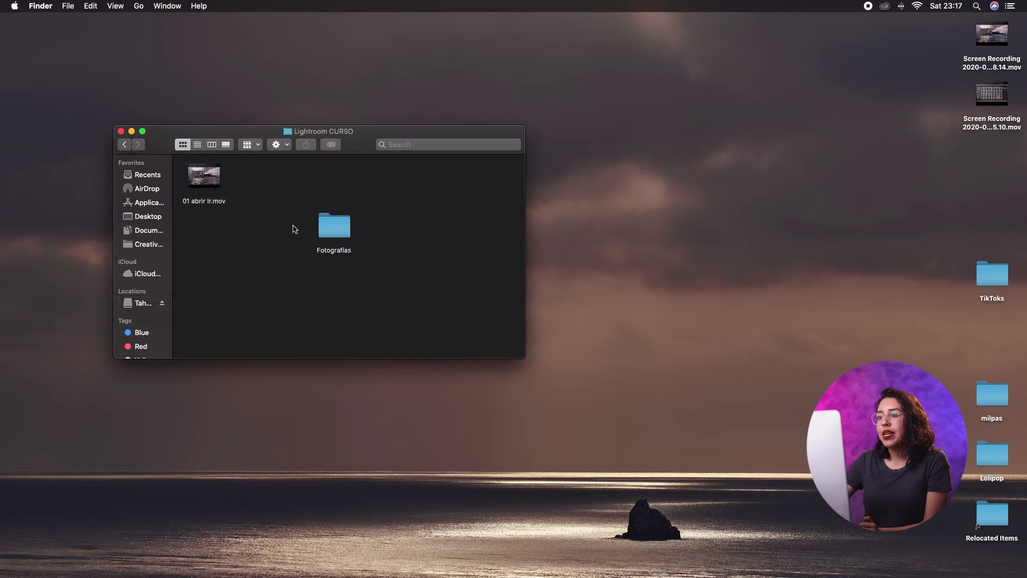
{"action": "double_click", "coordinate": [336, 226]}
{"action": "double_click", "coordinate": [321, 236]}
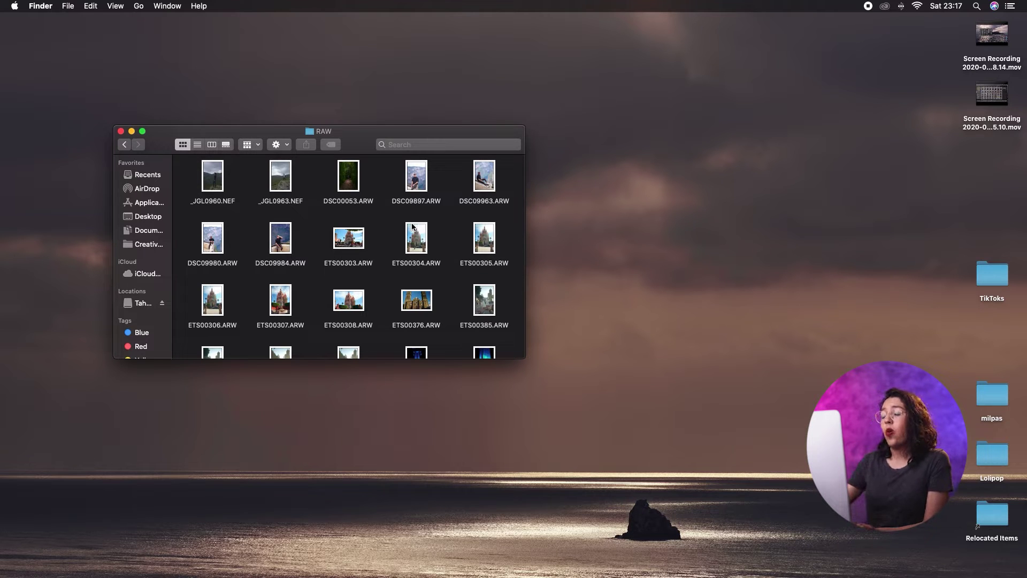
{"action": "left_click_drag", "start_coordinate": [345, 139], "coordinate": [415, 127]}
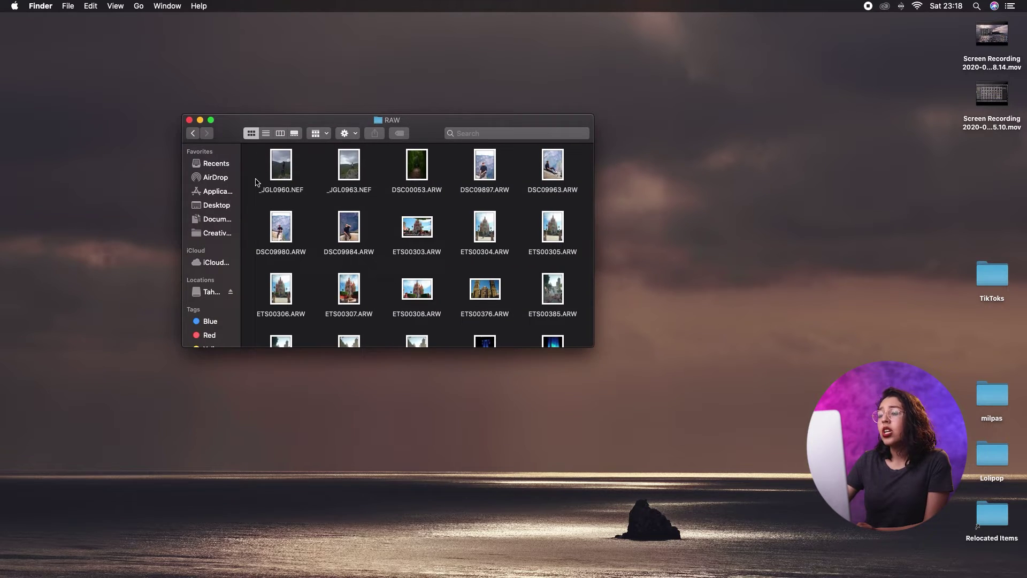
Select the RAW files, check ETS00303.ARW's file actions without opening it, and return to Lightroom.
{"action": "left_click_drag", "start_coordinate": [269, 185], "coordinate": [590, 313]}
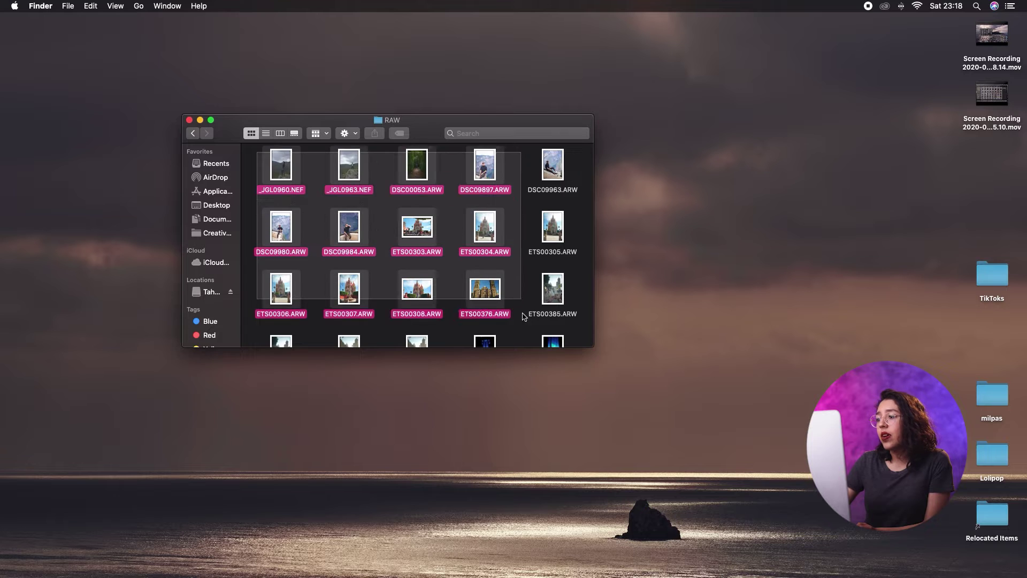
{"action": "scroll", "coordinate": [551, 267], "scroll_direction": "up", "scroll_amount": 5}
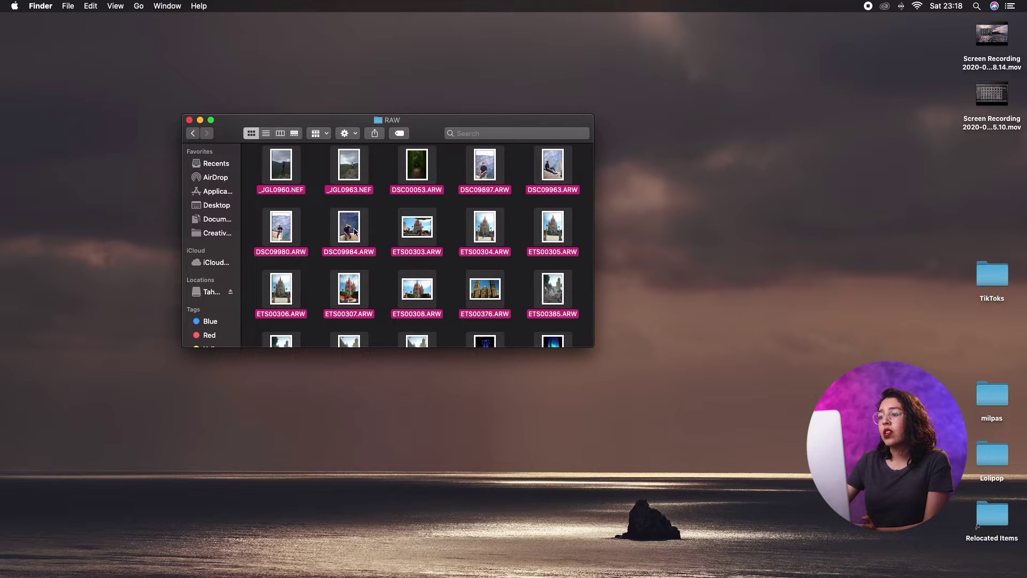
{"action": "left_click", "coordinate": [462, 282]}
{"action": "left_click", "coordinate": [422, 229]}
{"action": "right_click", "coordinate": [425, 232]}
{"action": "mouse_move", "coordinate": [465, 244]}
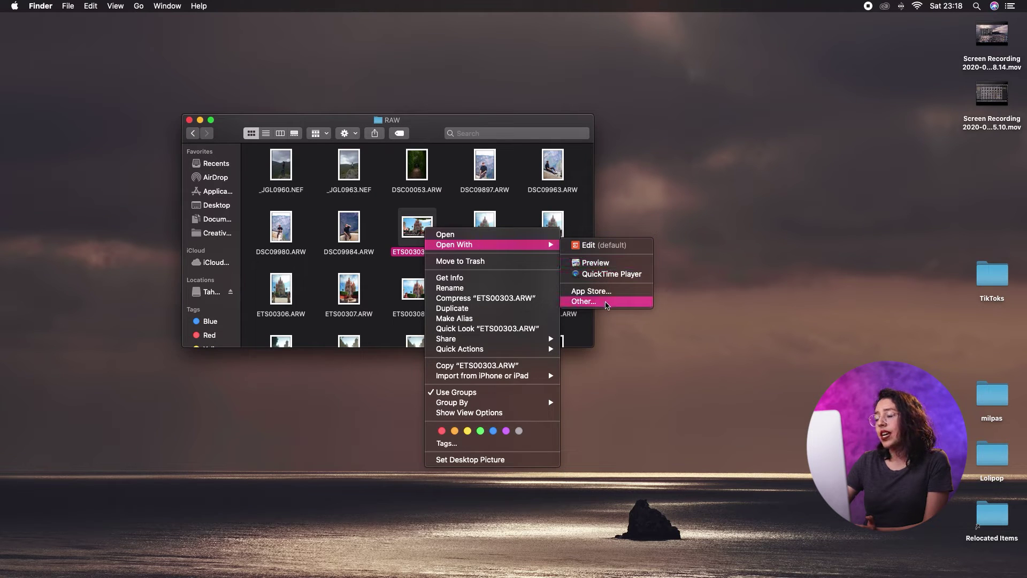
{"action": "left_click", "coordinate": [426, 129]}
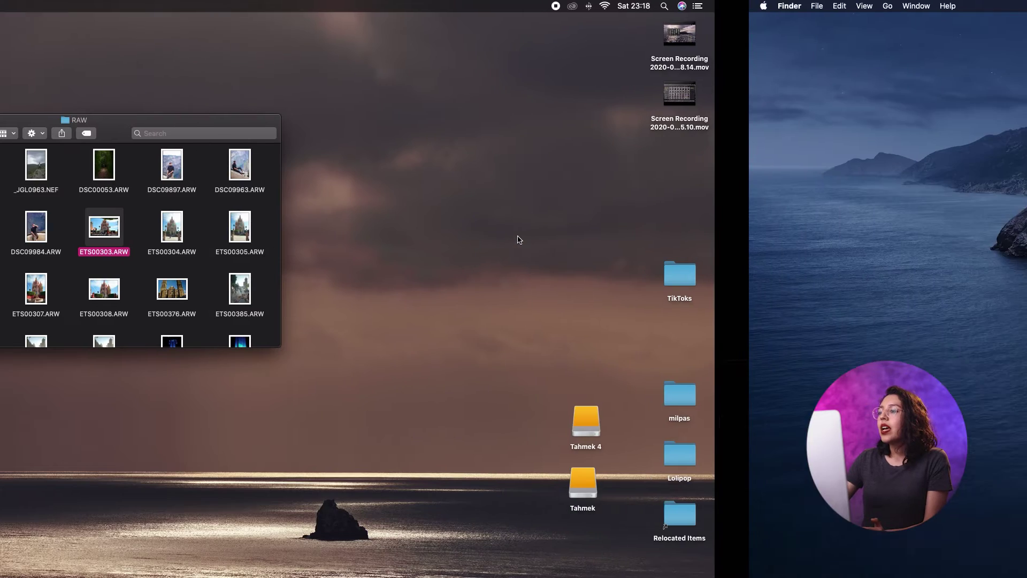
{"action": "key", "text": "ctrl+Left"}
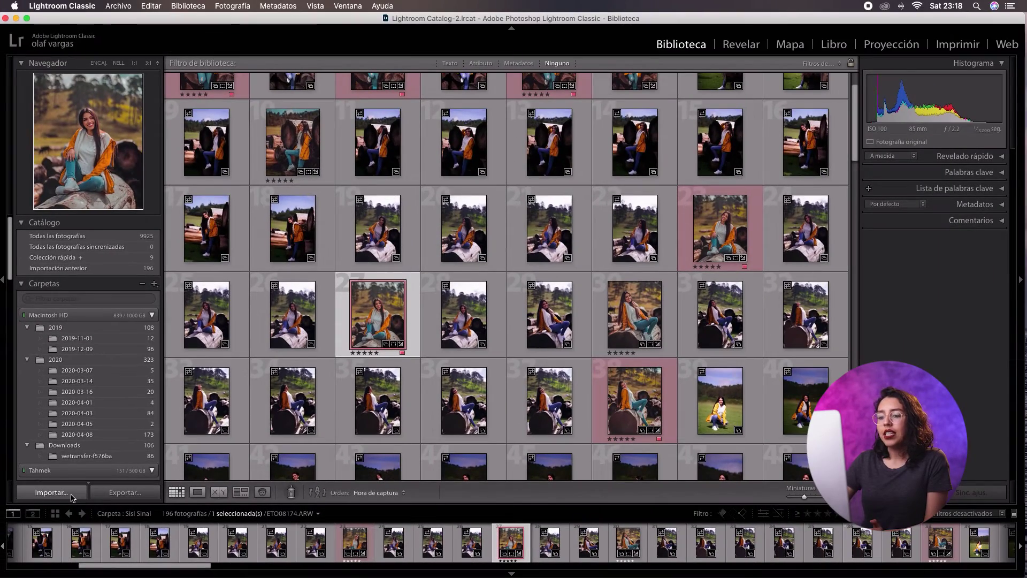
Open the Importar window from the Library and change the import mode option at the top.
{"action": "left_click", "coordinate": [52, 492]}
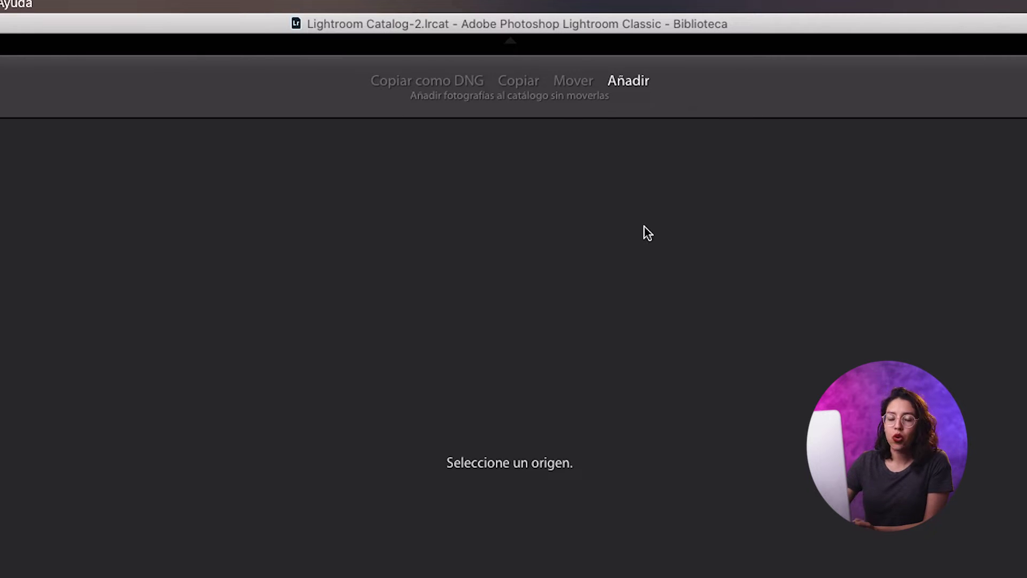
{"action": "left_click", "coordinate": [467, 82]}
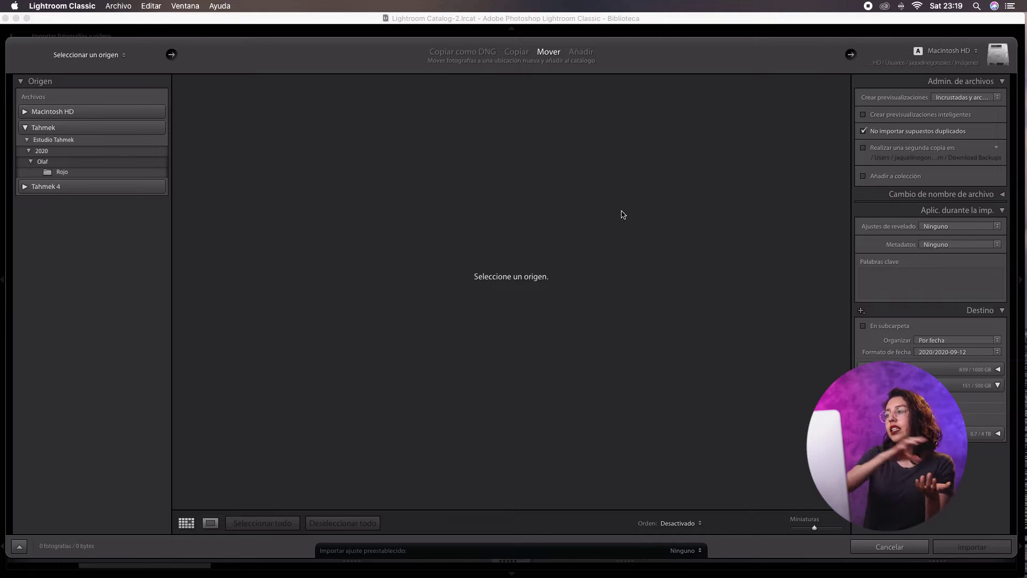
Set the import mode to Añadir so photos go into Mi catálogo unmoved.
{"action": "left_click", "coordinate": [583, 53]}
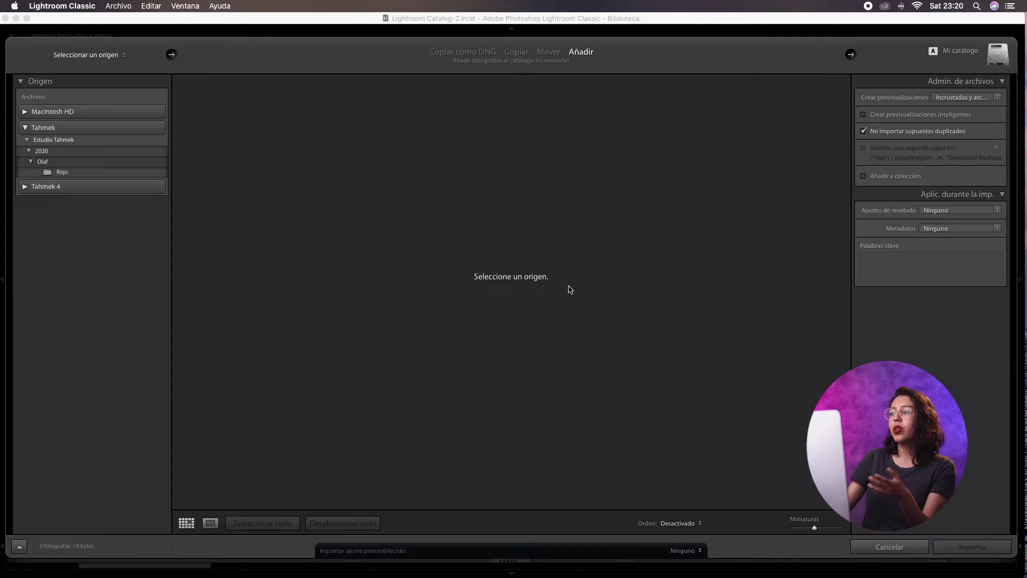
{"action": "scroll", "coordinate": [423, 289], "scroll_direction": "down", "scroll_amount": 5}
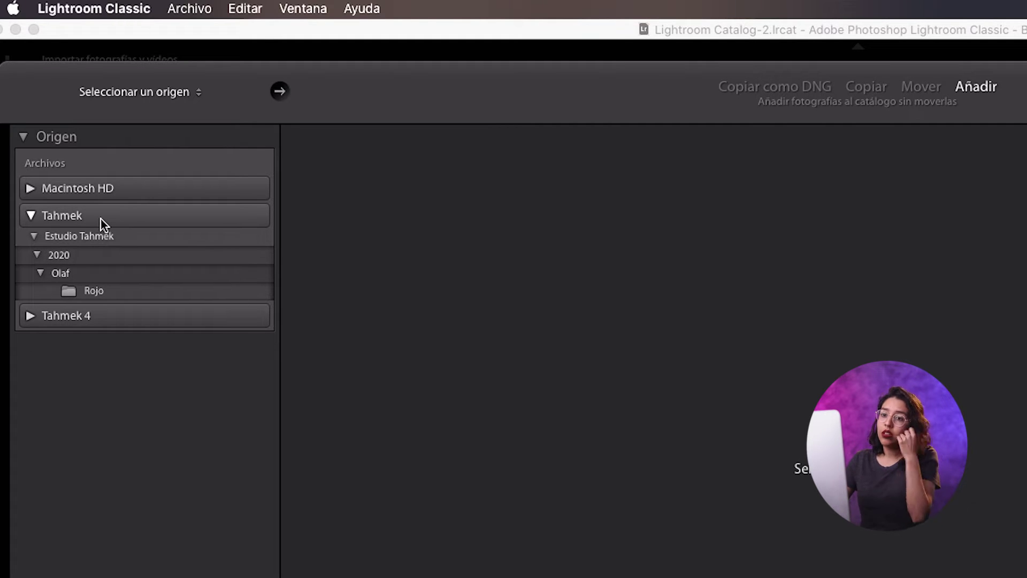
Select Rojo as the source, then expand the Tahmek 4 drive and allow access to it.
{"action": "left_click", "coordinate": [105, 290]}
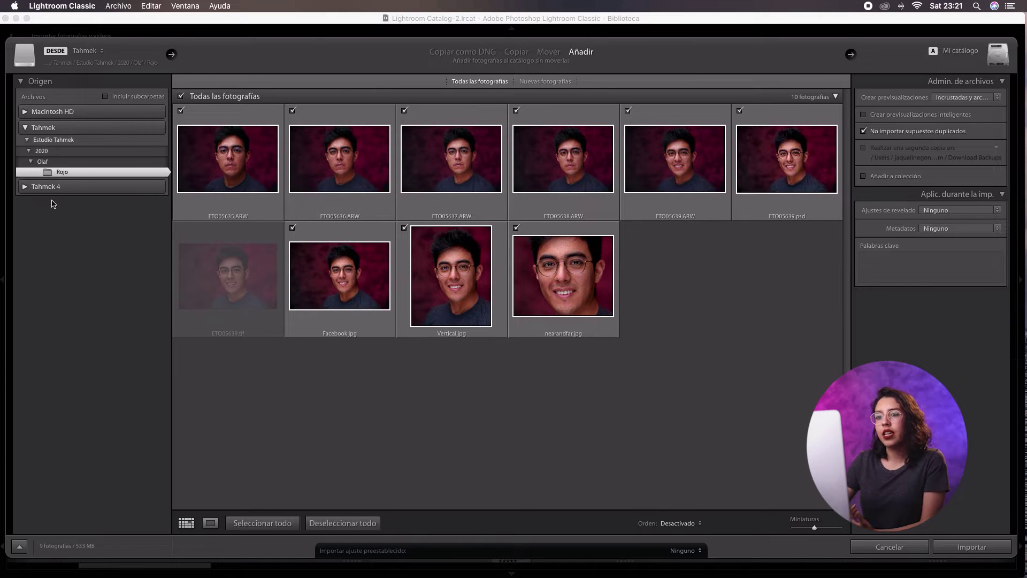
{"action": "left_click", "coordinate": [24, 187]}
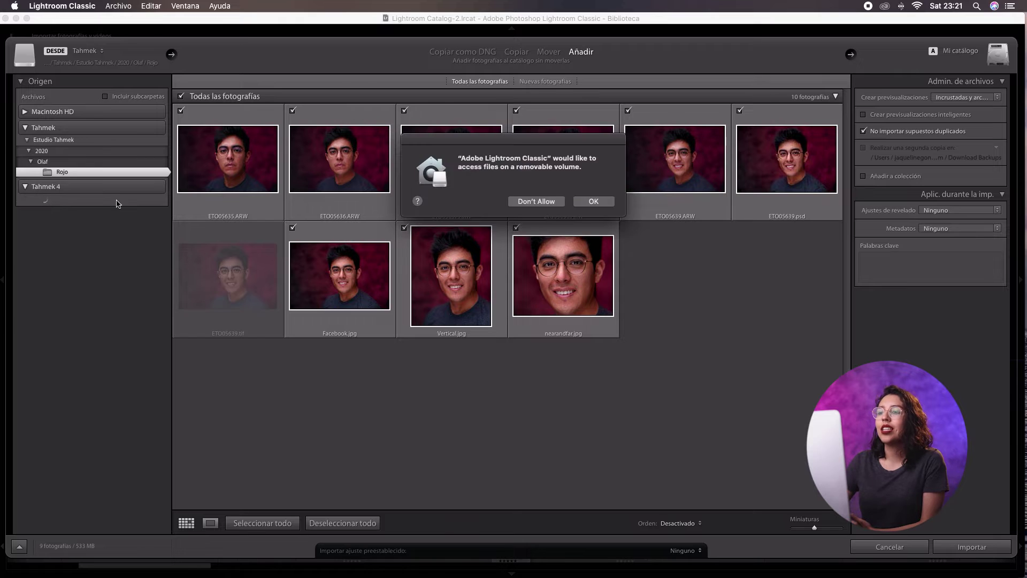
{"action": "key", "text": "Return"}
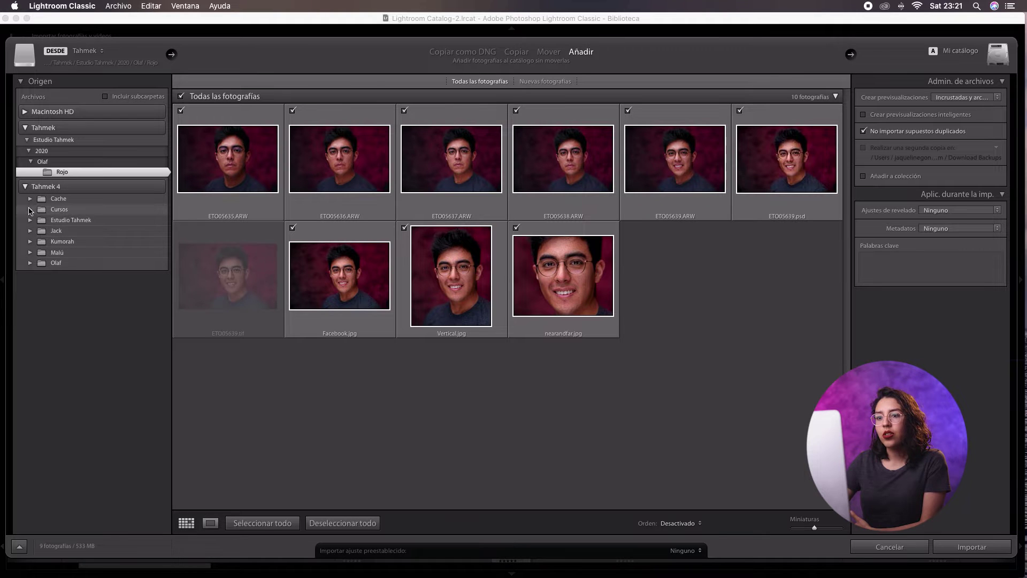
{"action": "left_click", "coordinate": [29, 151]}
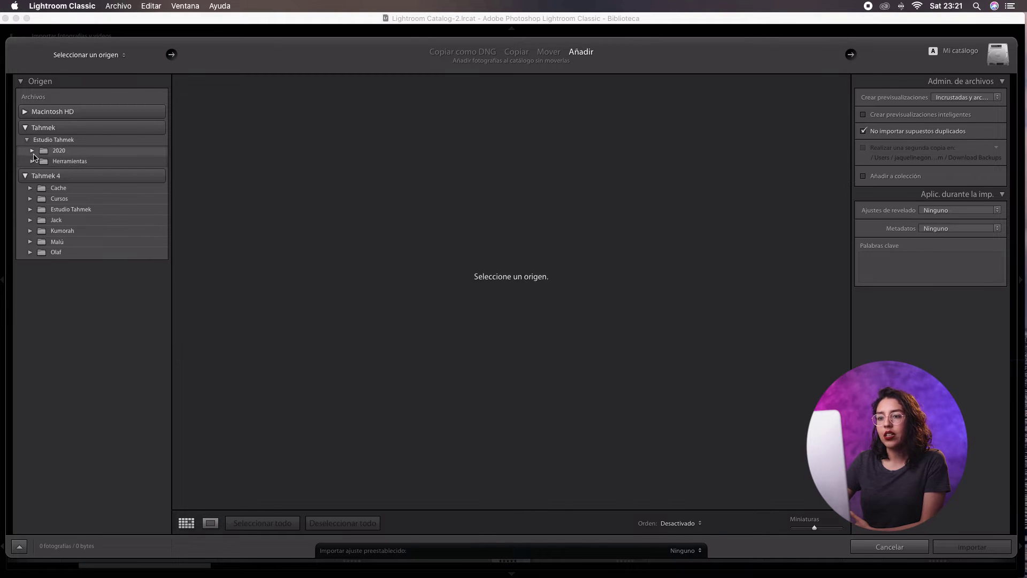
{"action": "left_click", "coordinate": [32, 152]}
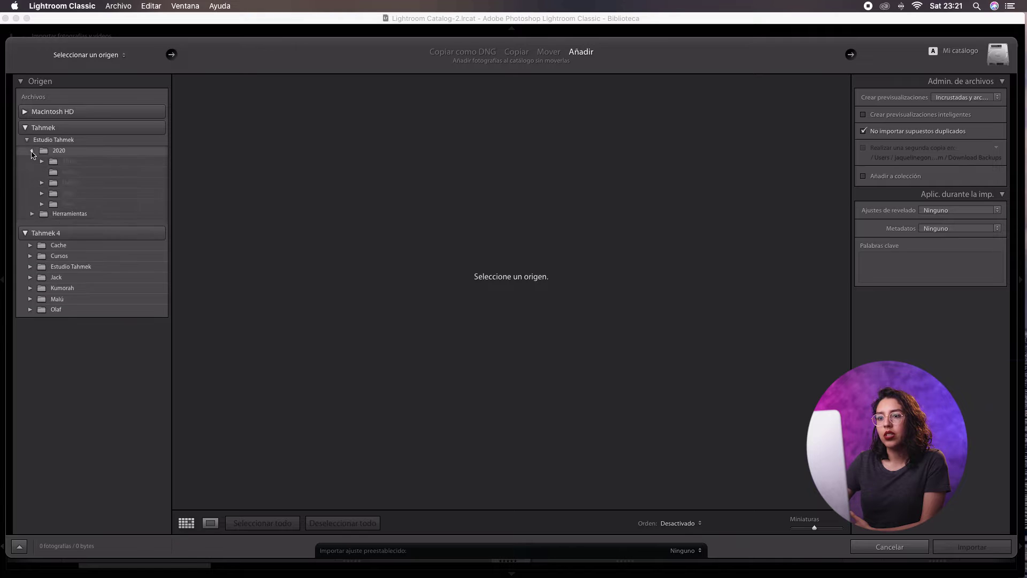
{"action": "left_click", "coordinate": [31, 151]}
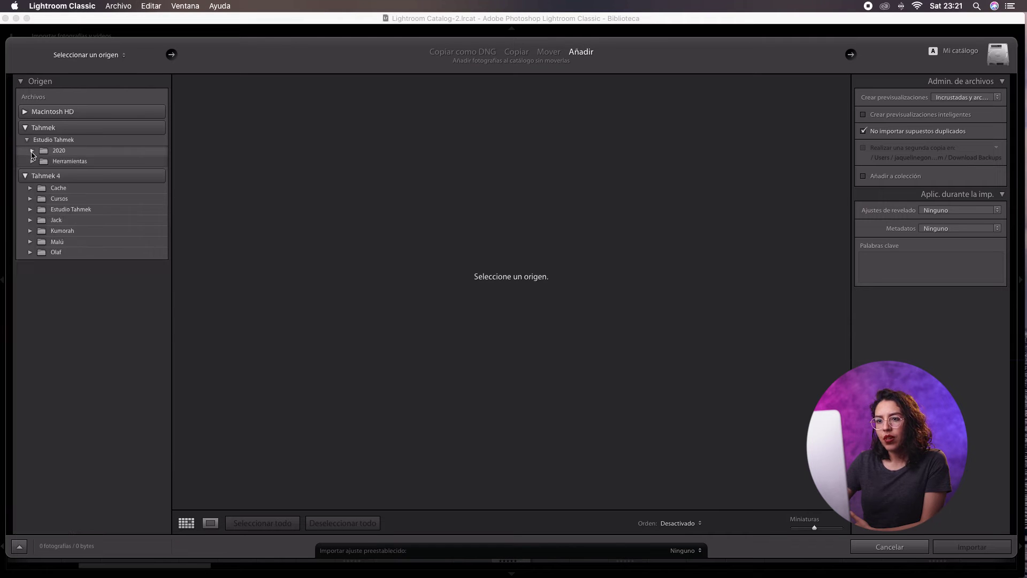
{"action": "left_click", "coordinate": [32, 162]}
{"action": "left_click", "coordinate": [33, 162]}
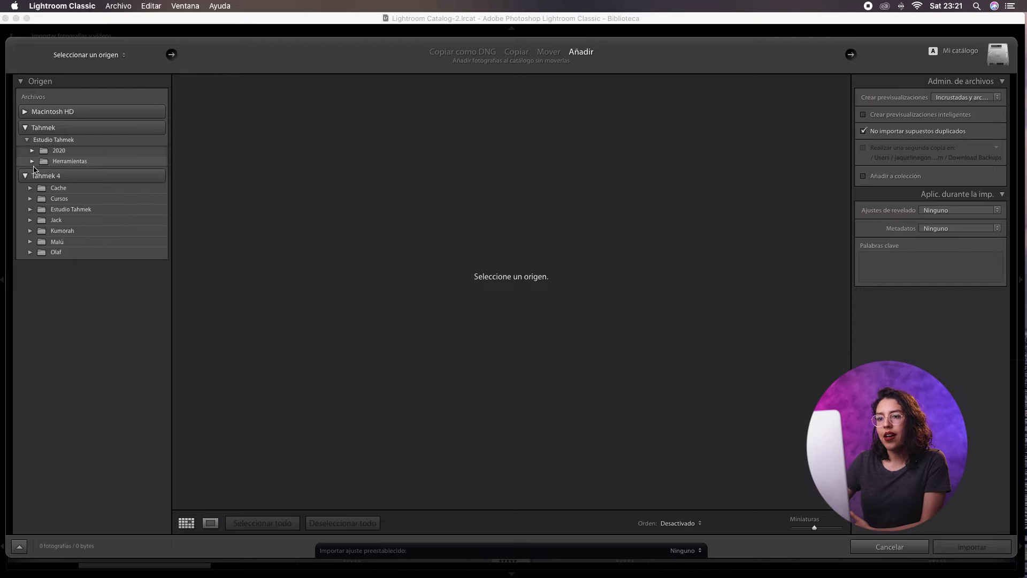
Choose the RAW folder in Lightroom CURSO/Fotografías as the import source, listing 21 photos.
{"action": "left_click", "coordinate": [27, 140]}
{"action": "left_click", "coordinate": [30, 150]}
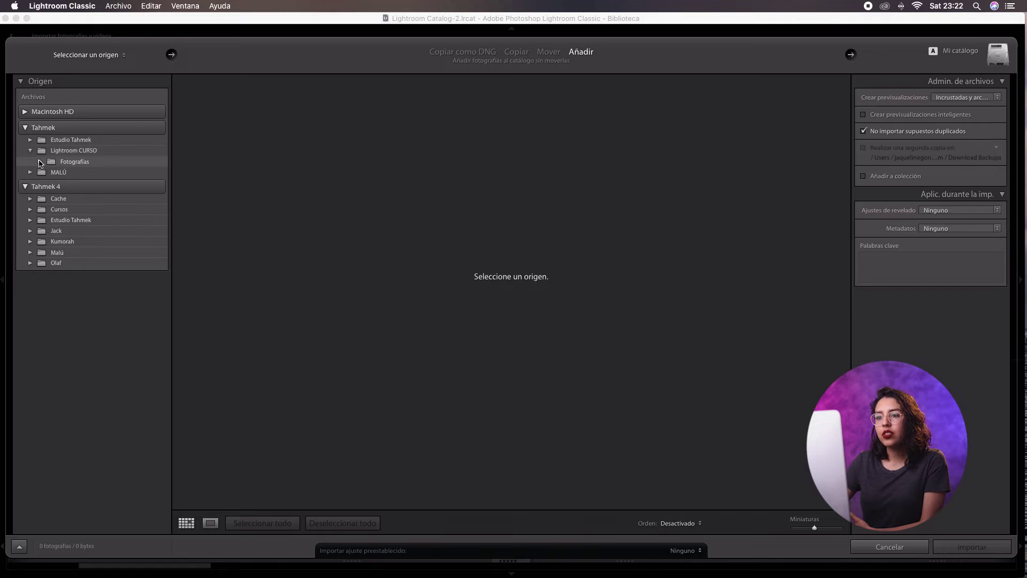
{"action": "left_click", "coordinate": [40, 163]}
{"action": "left_click", "coordinate": [91, 172]}
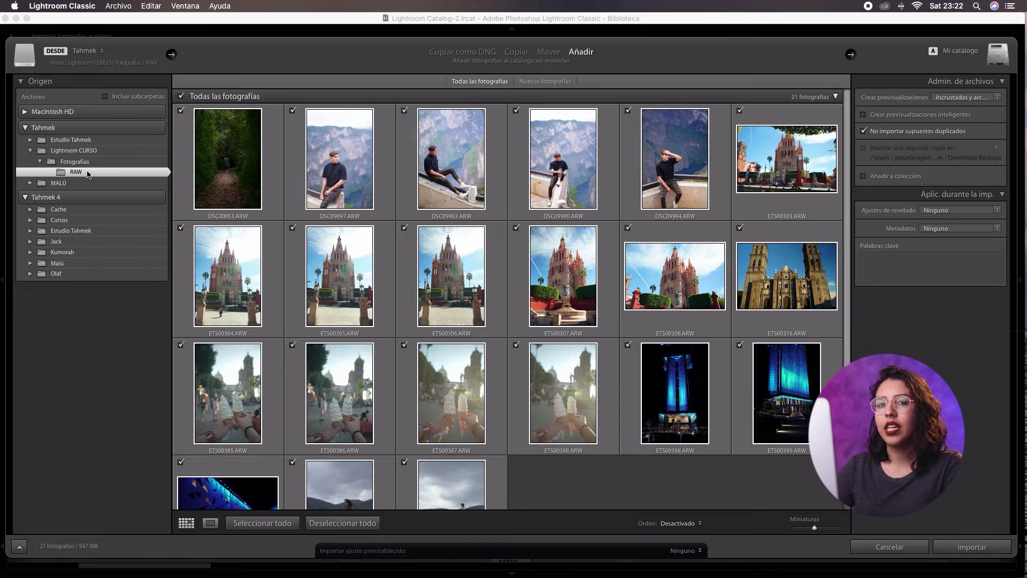
{"action": "scroll", "coordinate": [652, 342], "scroll_direction": "down", "scroll_amount": 1}
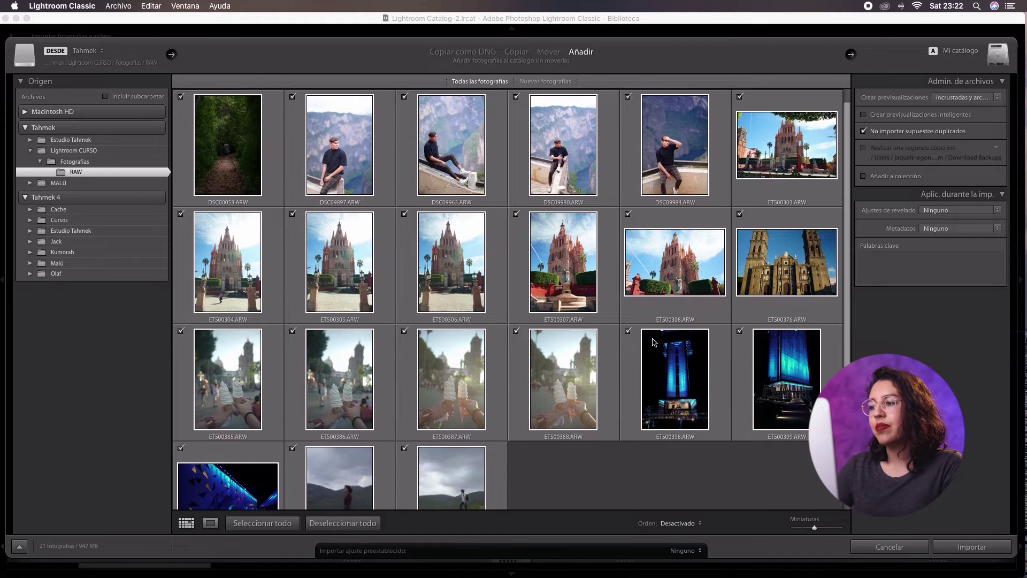
{"action": "scroll", "coordinate": [615, 348], "scroll_direction": "down", "scroll_amount": 1}
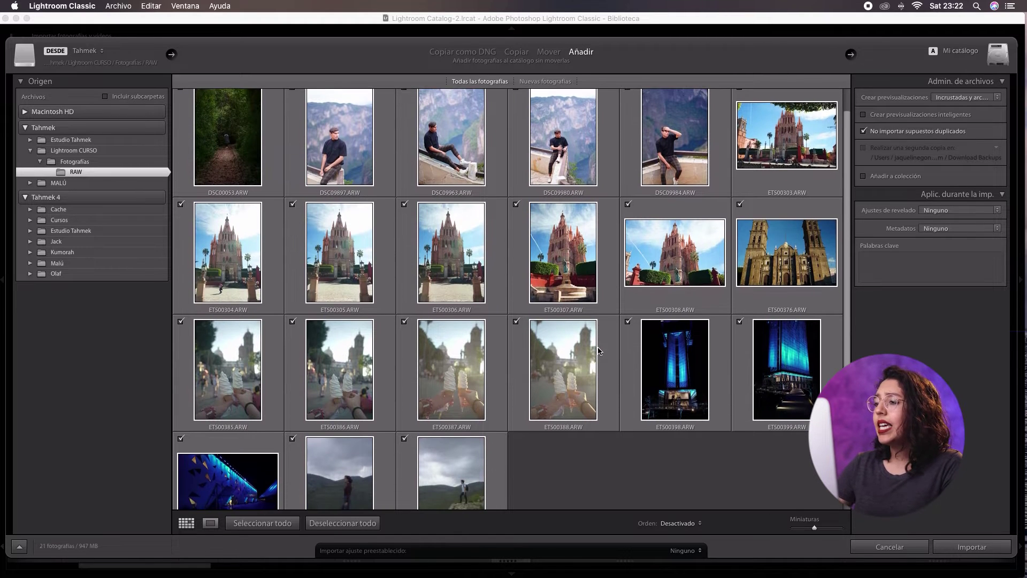
{"action": "scroll", "coordinate": [643, 176], "scroll_direction": "up", "scroll_amount": 1}
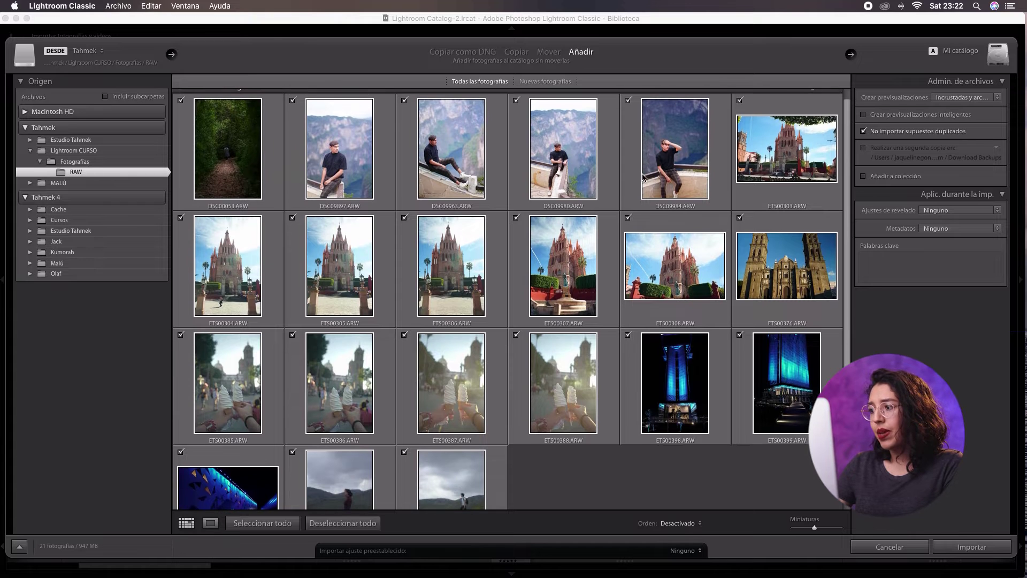
{"action": "scroll", "coordinate": [643, 176], "scroll_direction": "up", "scroll_amount": 1}
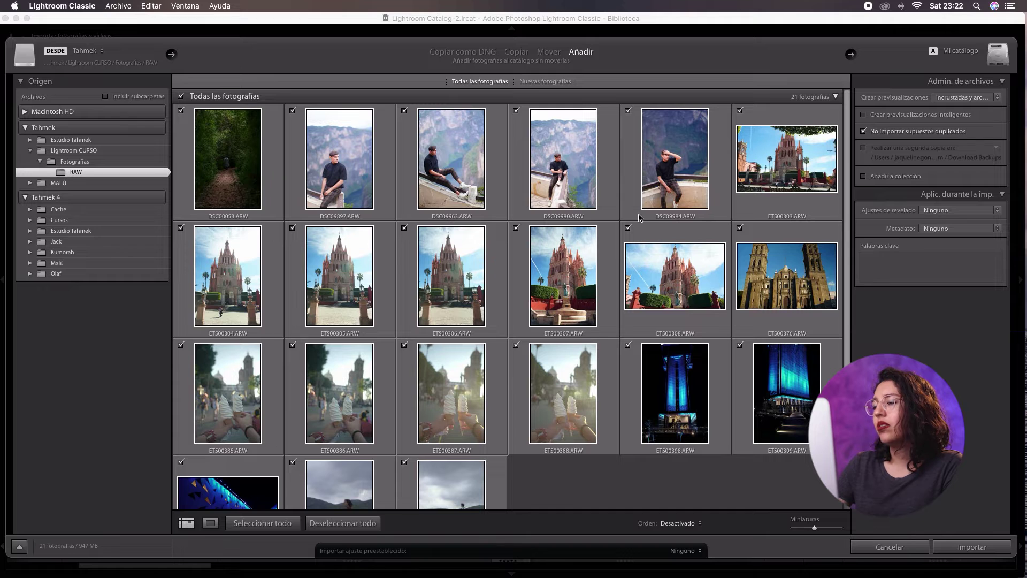
{"action": "left_click", "coordinate": [181, 96]}
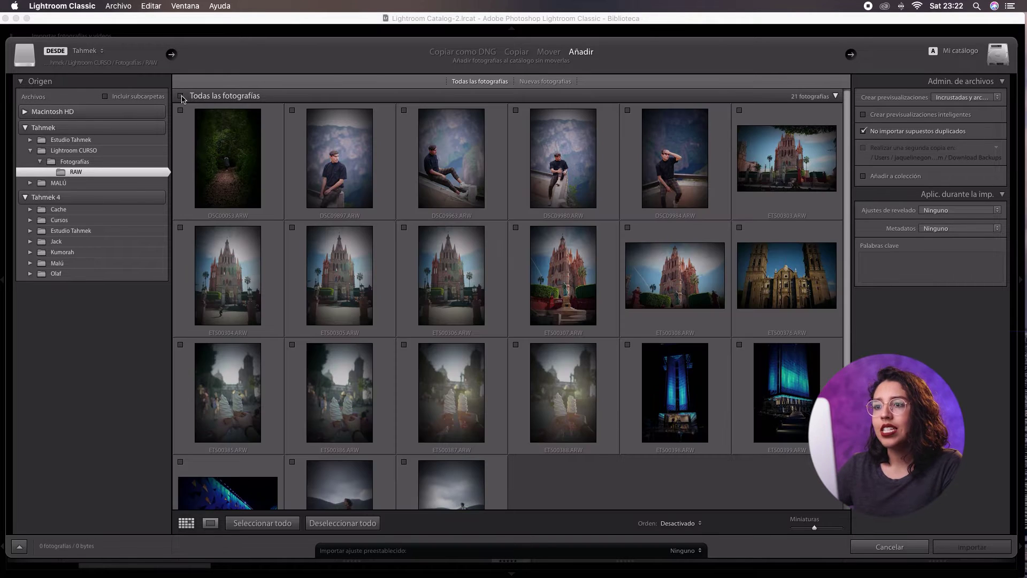
{"action": "left_click", "coordinate": [292, 111]}
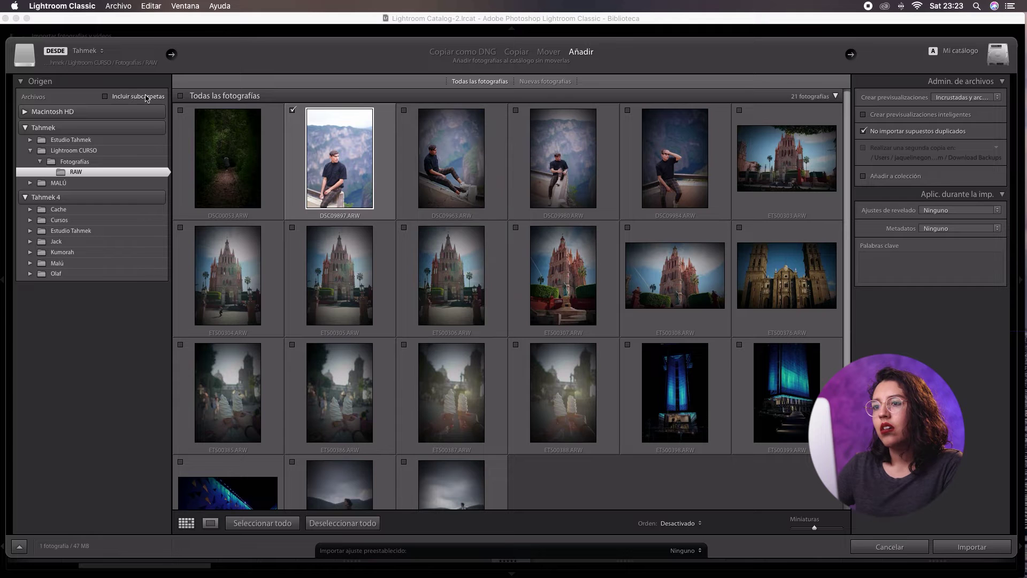
{"action": "left_click", "coordinate": [180, 96]}
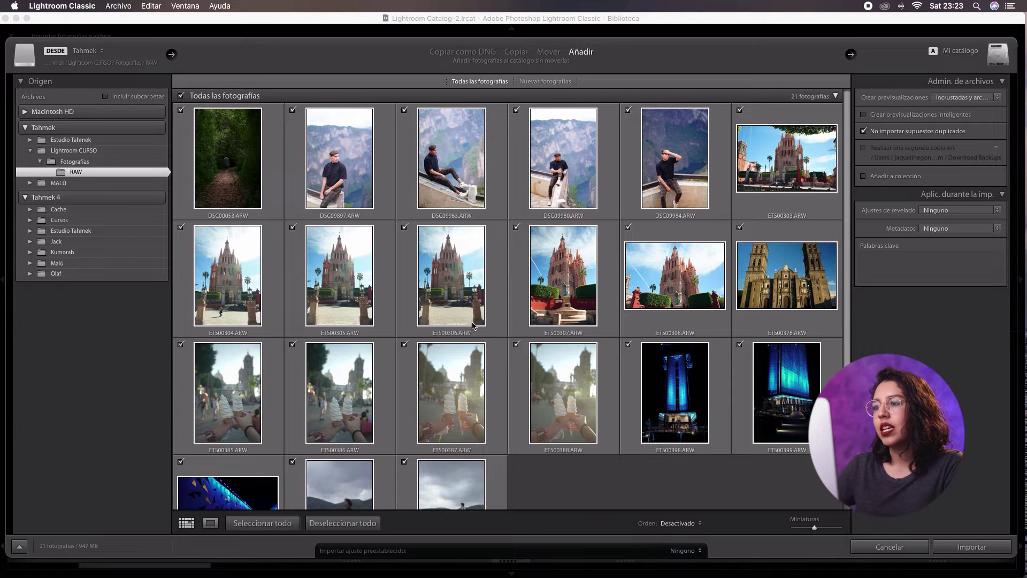
{"action": "left_click", "coordinate": [446, 280]}
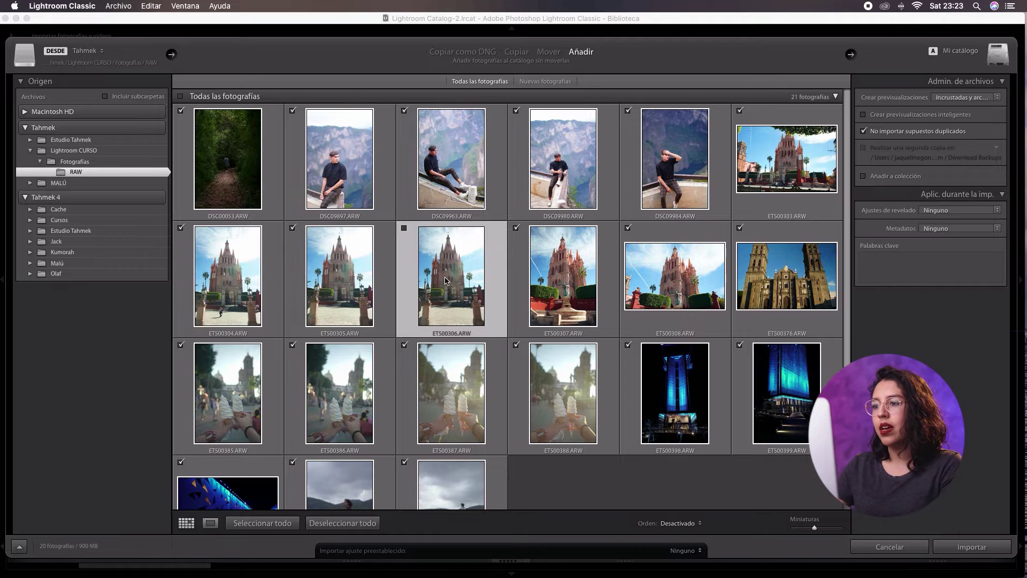
{"action": "left_click", "coordinate": [555, 270]}
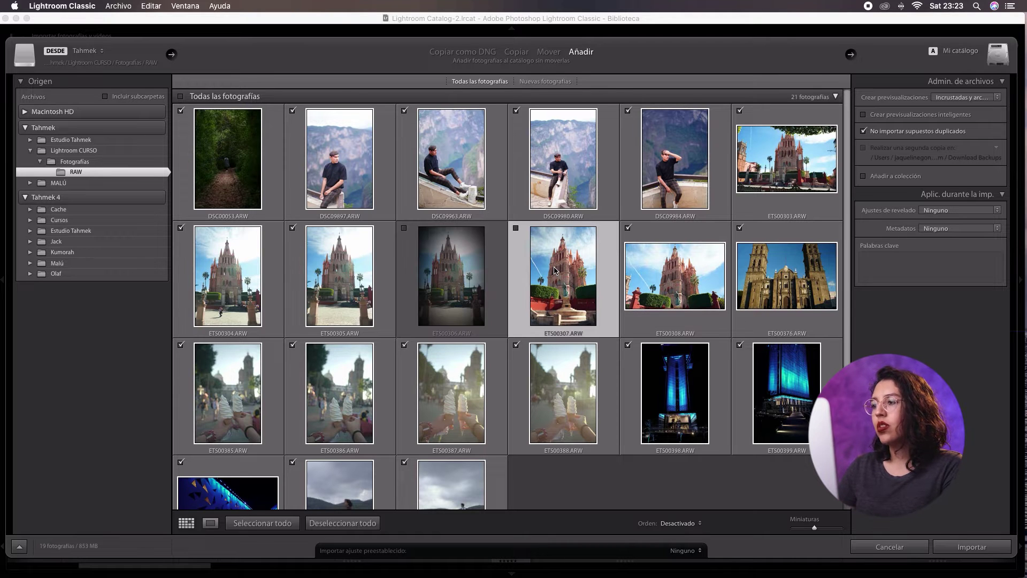
{"action": "key", "text": "Right"}
{"action": "key", "text": "Down"}
{"action": "key", "text": "Left"}
{"action": "key", "text": "Left"}
{"action": "key", "text": "Left"}
{"action": "key", "text": "Up"}
{"action": "key", "text": "Left"}
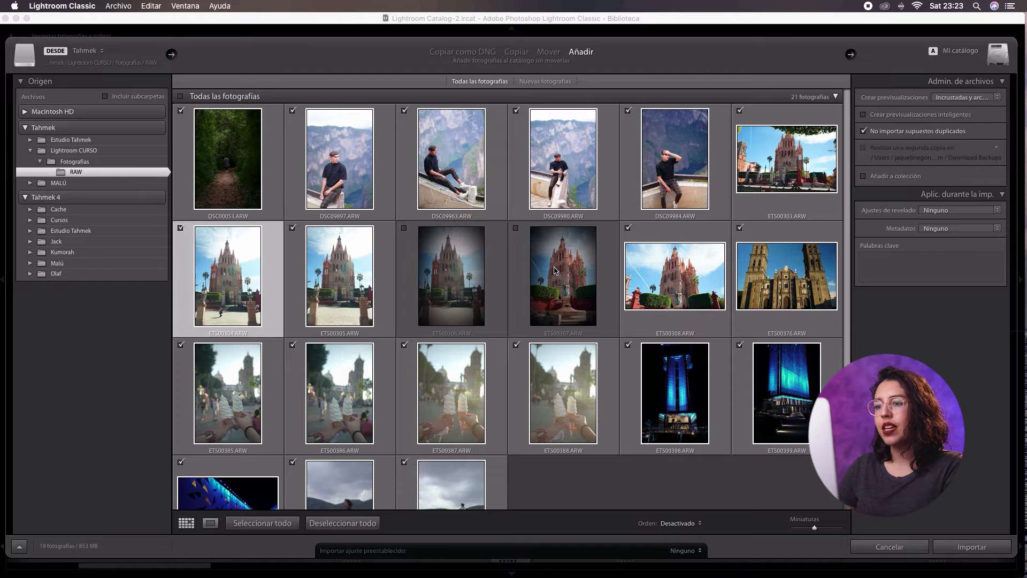
{"action": "key", "text": "Up"}
{"action": "key", "text": "u"}
{"action": "key", "text": "Right"}
{"action": "key", "text": "Left"}
{"action": "key", "text": "p"}
{"action": "key", "text": "Down"}
{"action": "key", "text": "Right"}
{"action": "key", "text": "Right"}
{"action": "key", "text": "p"}
{"action": "key", "text": "Right"}
{"action": "key", "text": "p"}
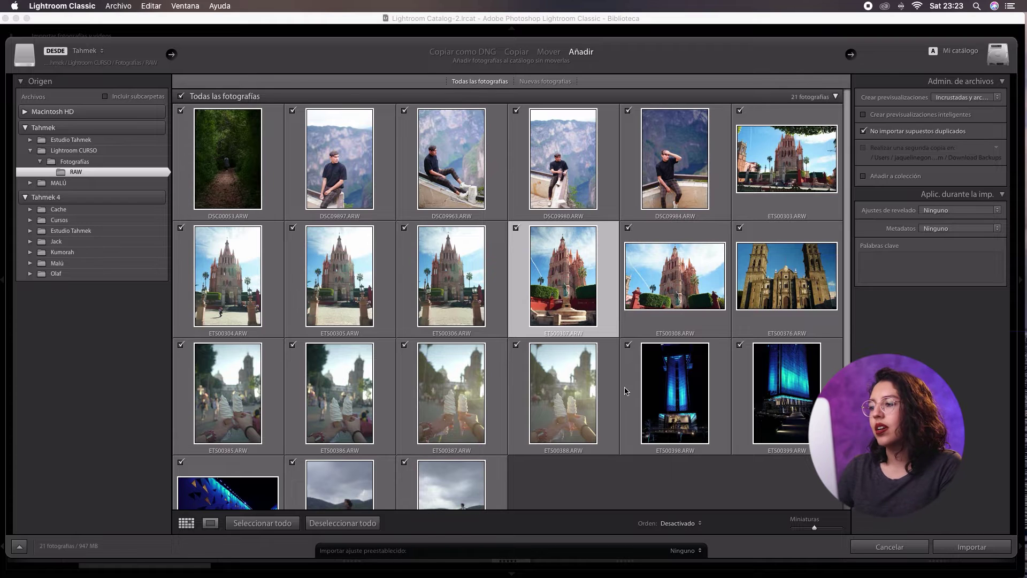
{"action": "scroll", "coordinate": [653, 431], "scroll_direction": "down", "scroll_amount": 2}
{"action": "scroll", "coordinate": [650, 460], "scroll_direction": "up", "scroll_amount": 2}
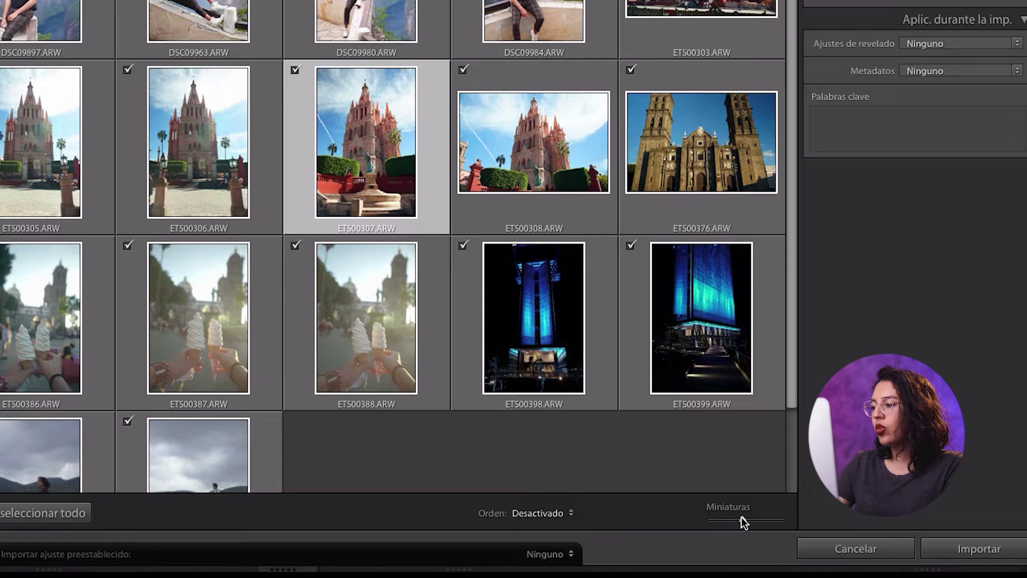
Adjust the Miniaturas slider until all 21 thumbnails fit, then select DSC09963.ARW.
{"action": "left_click_drag", "start_coordinate": [743, 518], "coordinate": [759, 519]}
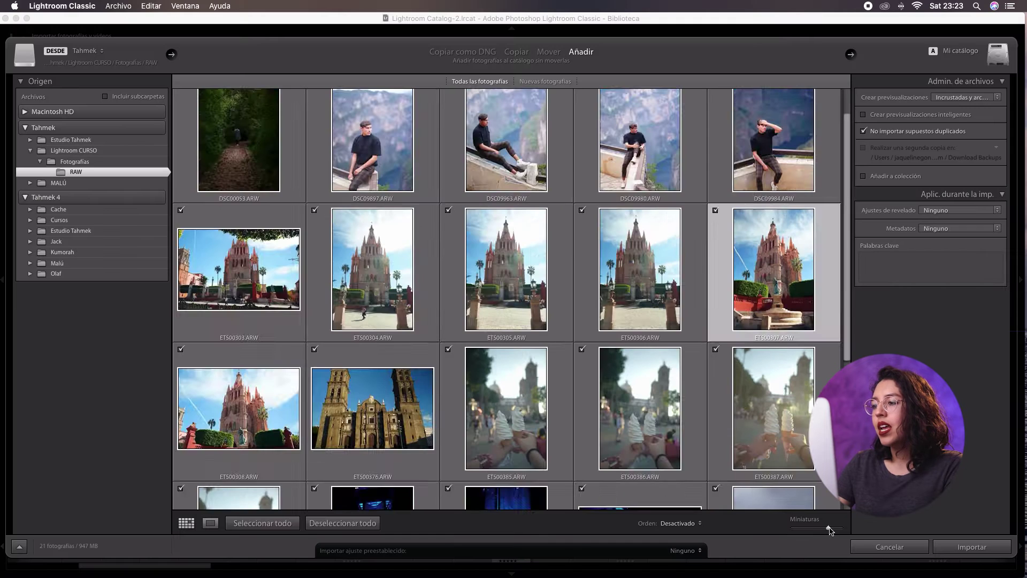
{"action": "left_click_drag", "start_coordinate": [830, 529], "coordinate": [792, 529]}
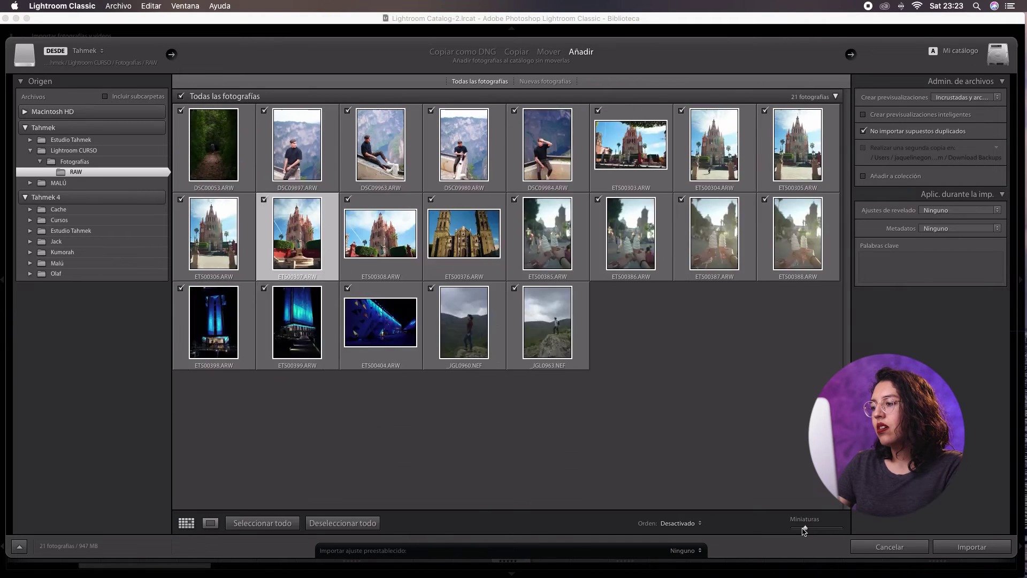
{"action": "left_click_drag", "start_coordinate": [792, 531], "coordinate": [815, 534]}
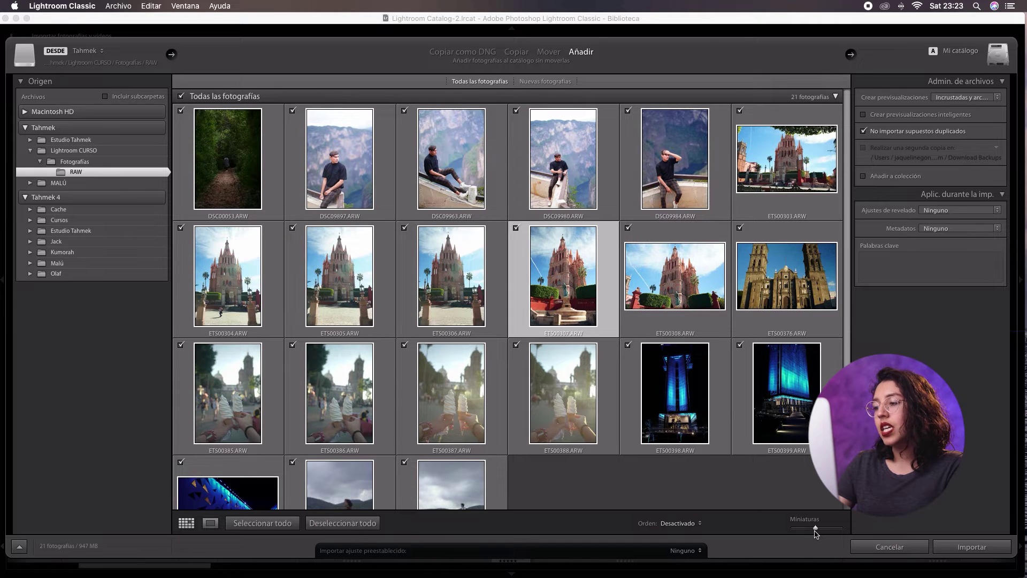
{"action": "left_click_drag", "start_coordinate": [820, 534], "coordinate": [812, 533]}
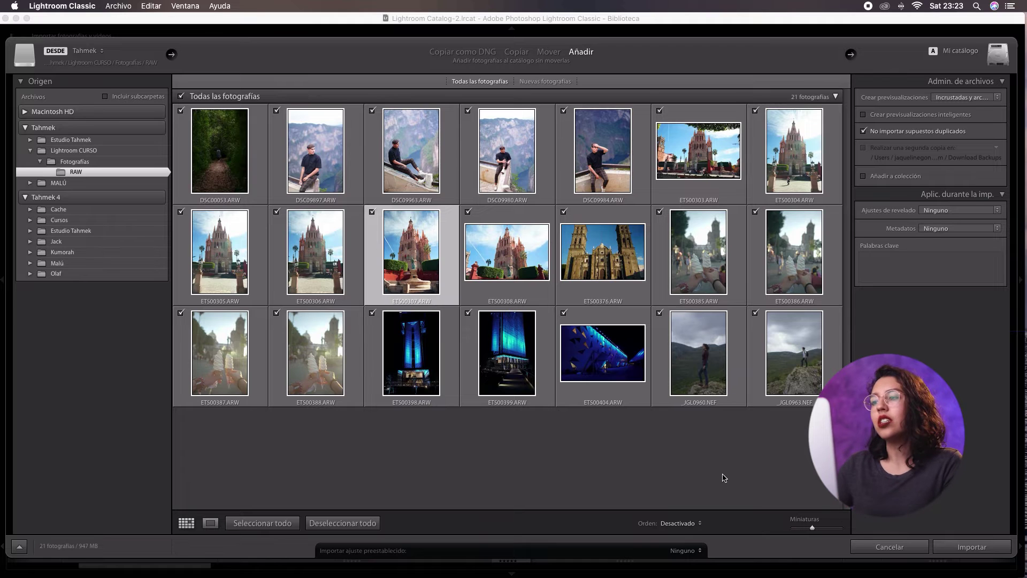
{"action": "left_click", "coordinate": [514, 431]}
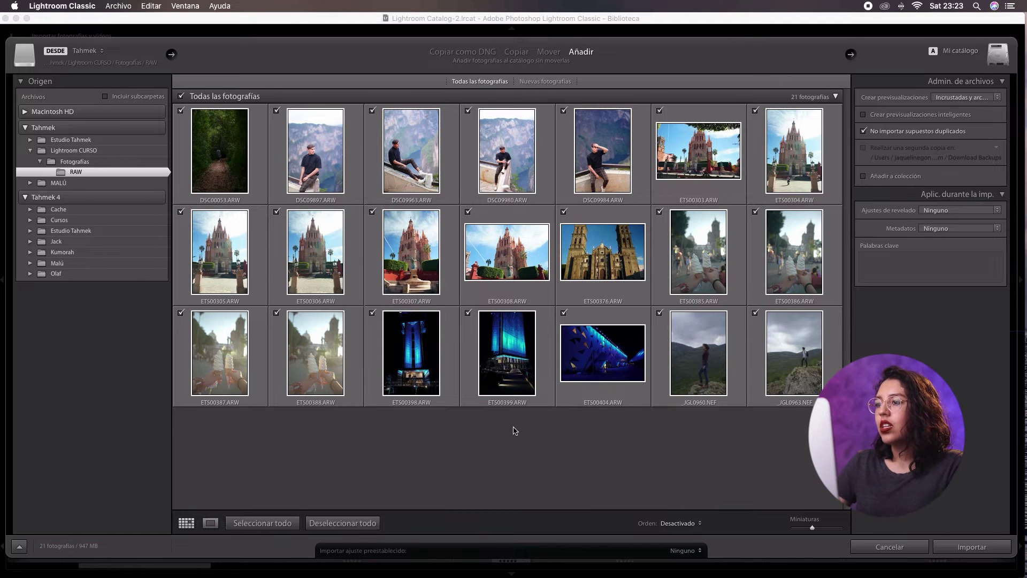
{"action": "left_click", "coordinate": [397, 144]}
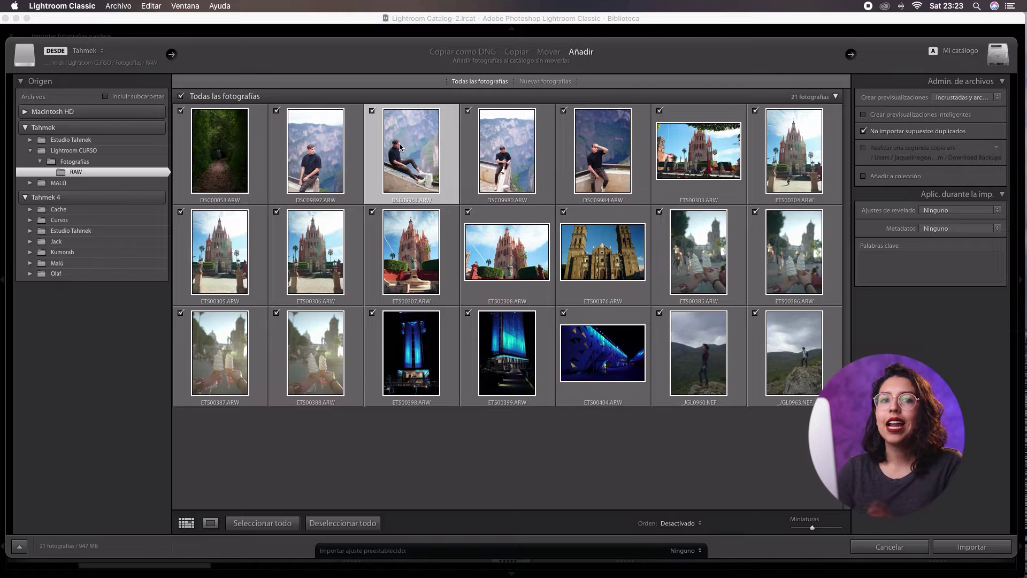
{"action": "key", "text": "e"}
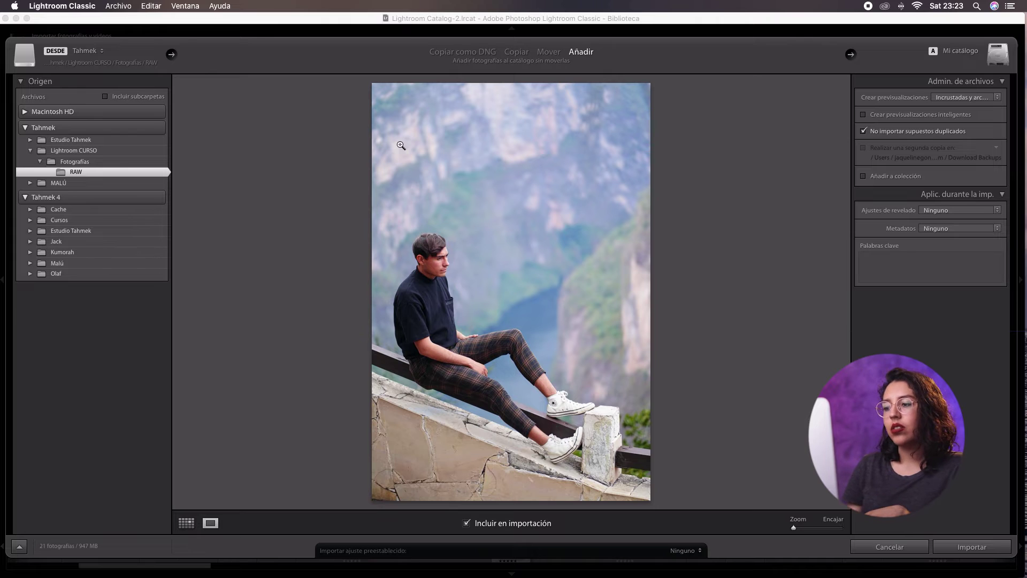
{"action": "left_click", "coordinate": [466, 523]}
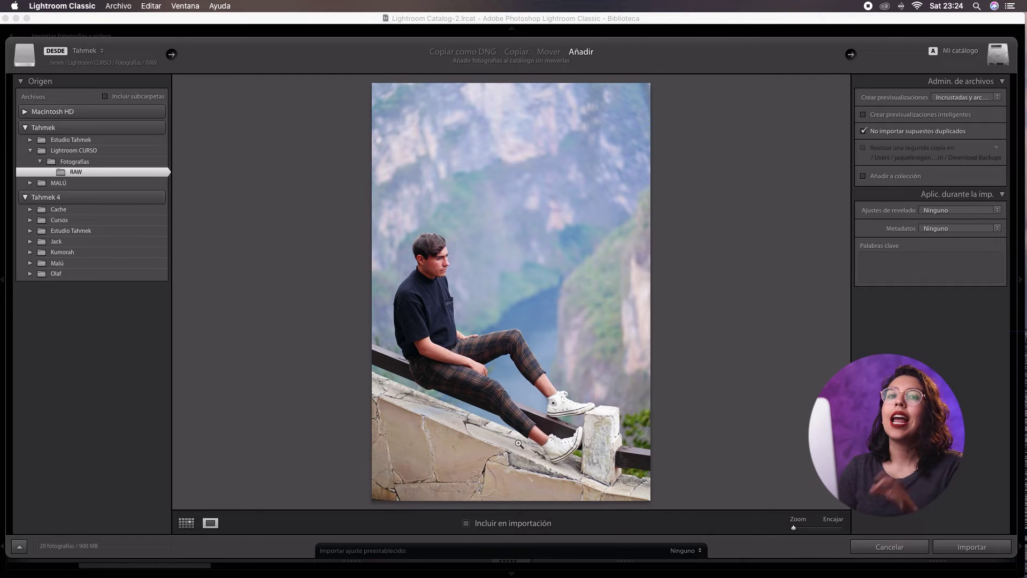
{"action": "key", "text": "g"}
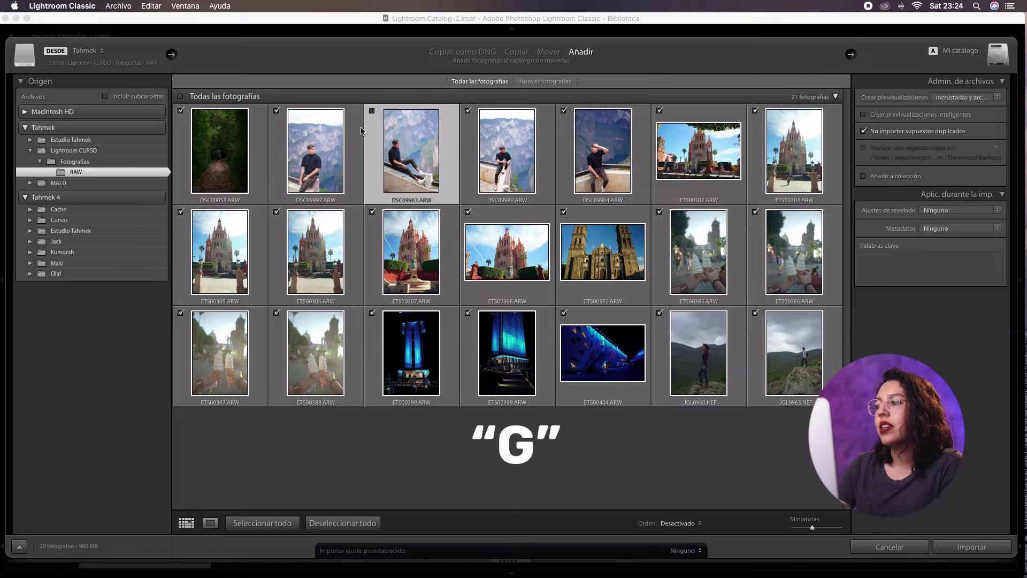
{"action": "left_click", "coordinate": [371, 111]}
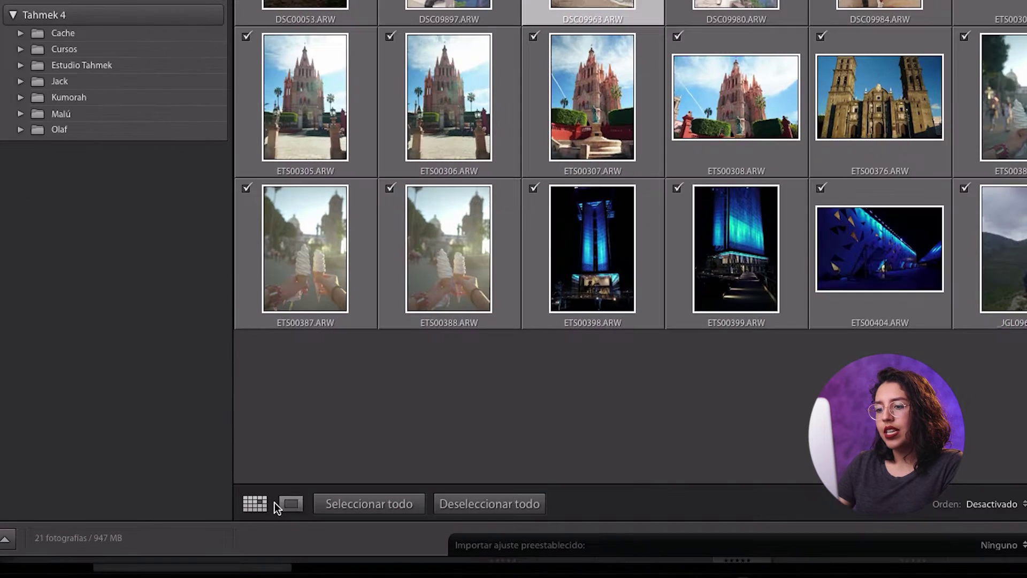
{"action": "left_click", "coordinate": [291, 504]}
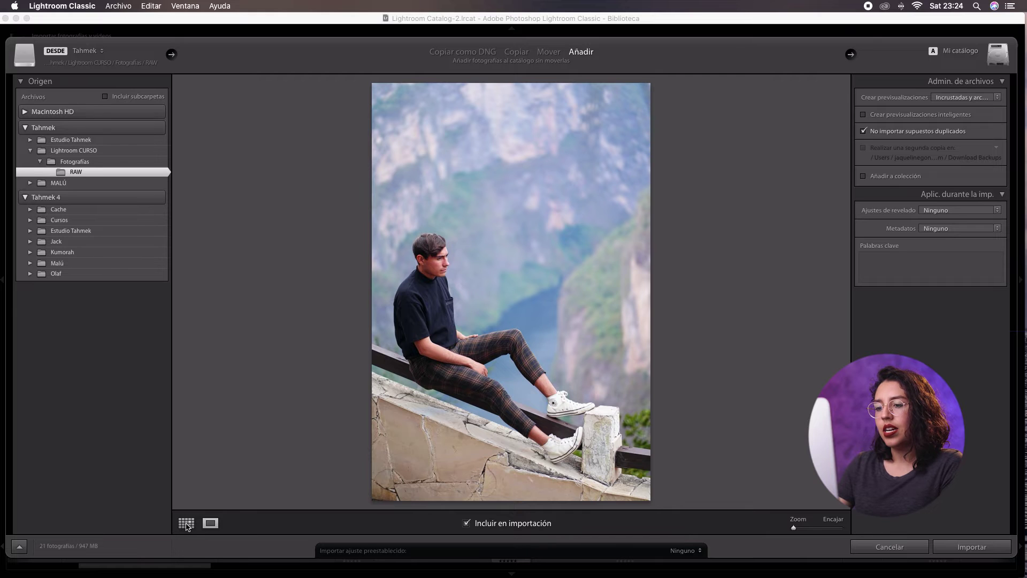
{"action": "left_click", "coordinate": [187, 524]}
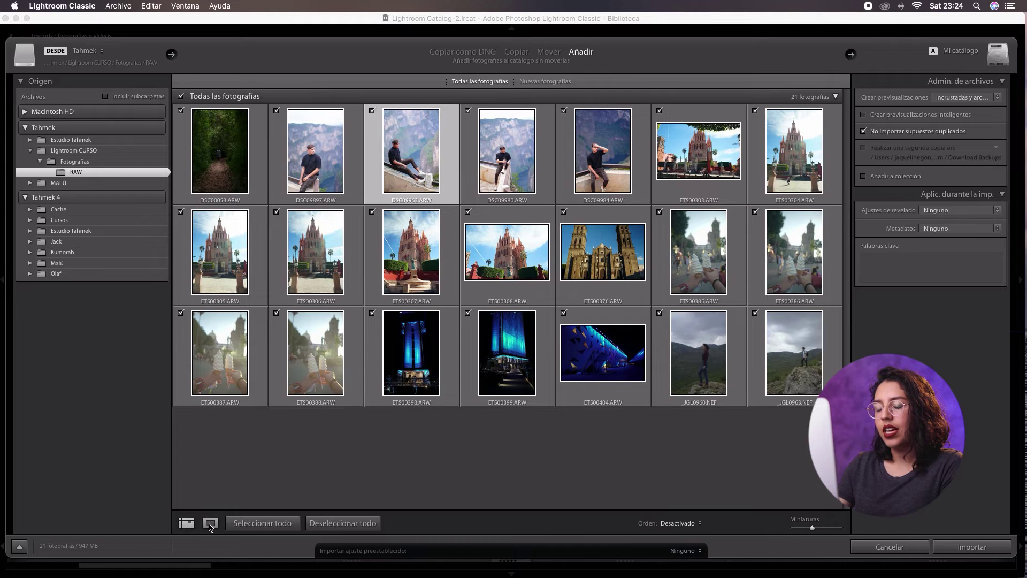
{"action": "left_click", "coordinate": [211, 523]}
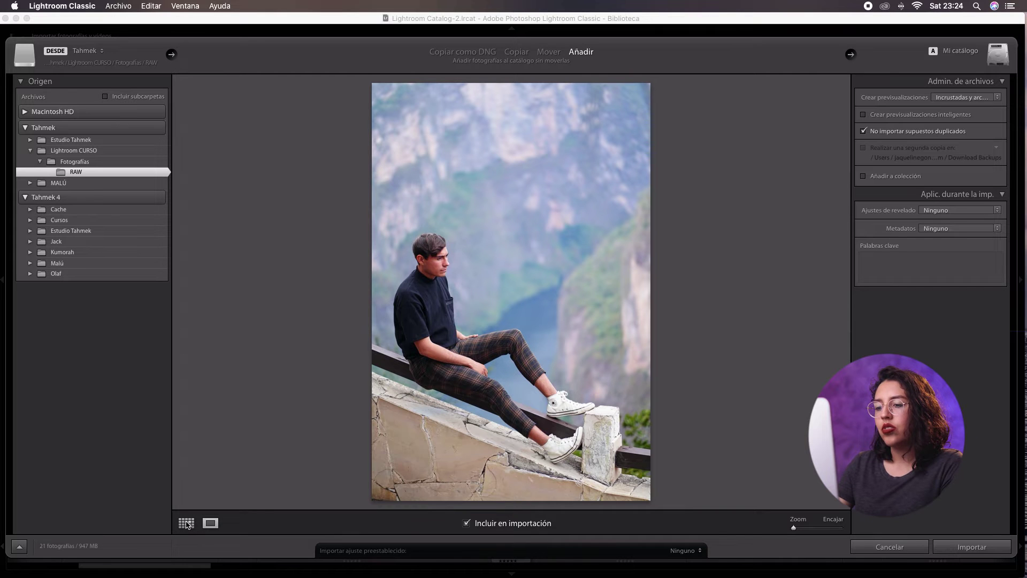
{"action": "left_click", "coordinate": [187, 523]}
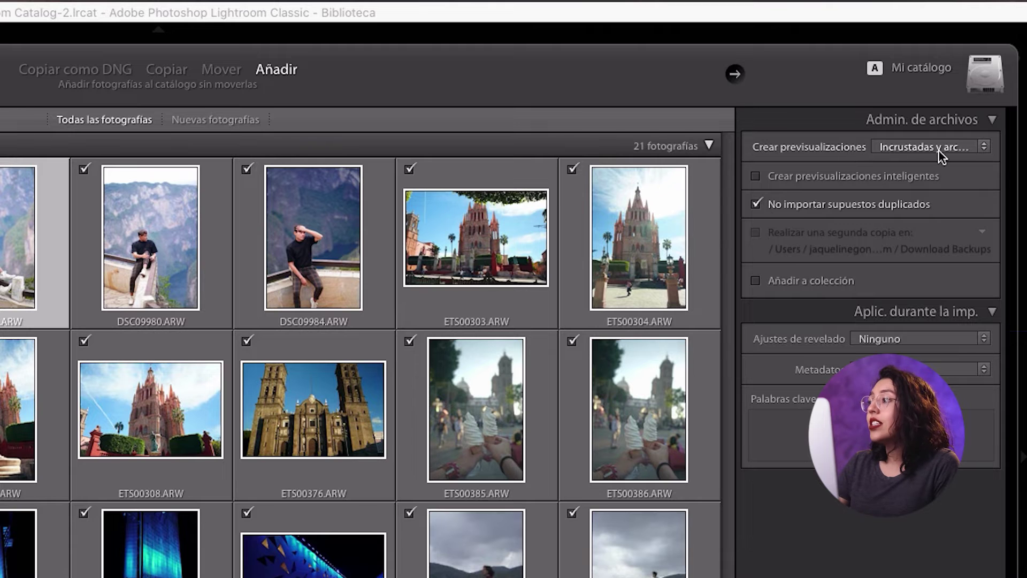
Show the Crear previsualizaciones options, with Incrustadas y archivo sidecar still chosen.
{"action": "left_click", "coordinate": [984, 148]}
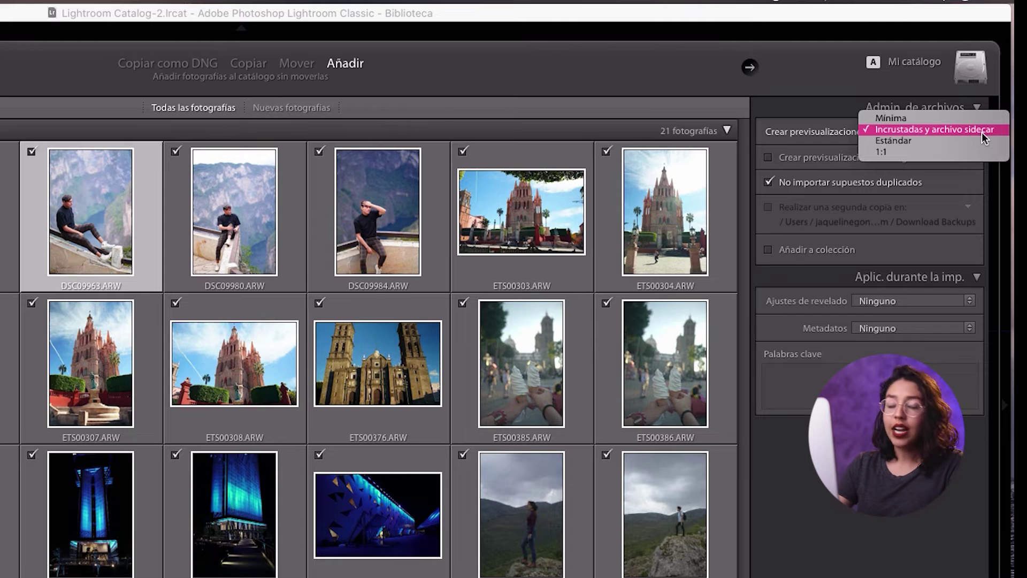
{"action": "left_click", "coordinate": [981, 133]}
Keep Incrustadas y archivo sidecar as the preview setting and close the dropdown.
{"action": "left_click", "coordinate": [949, 131]}
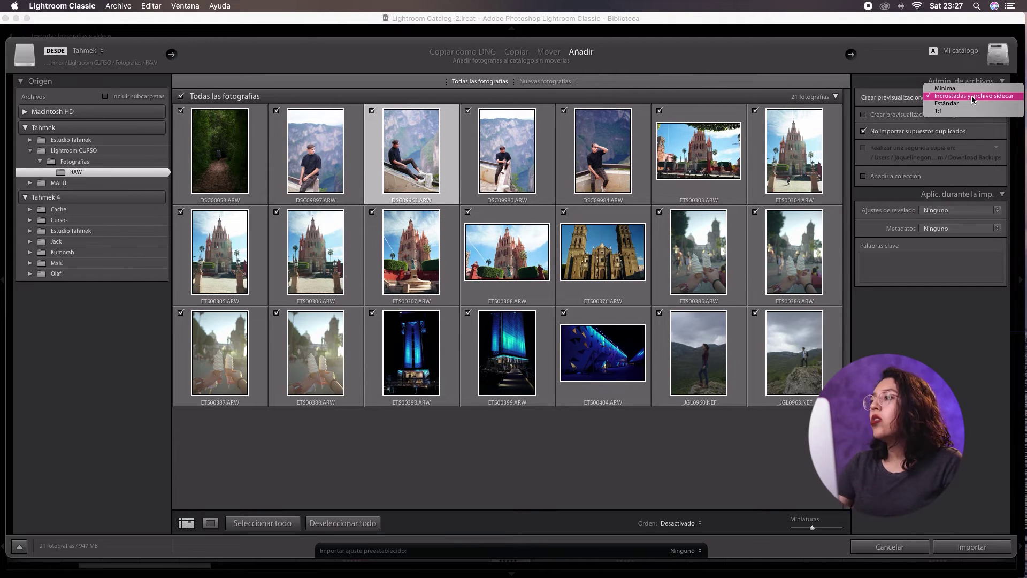
{"action": "left_click", "coordinate": [971, 95]}
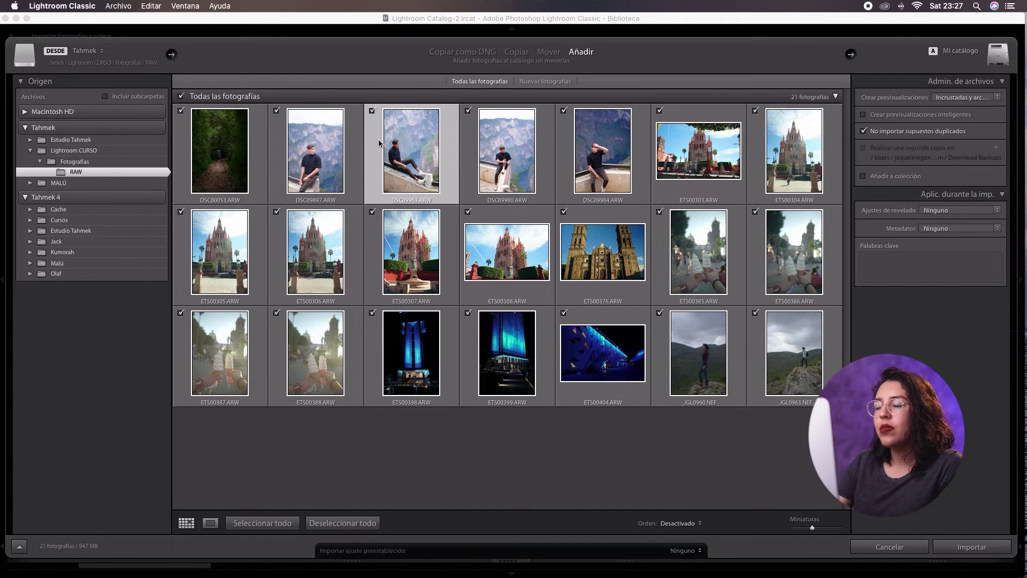
Uncheck and re-check DSC09963 so it stays included in the import.
{"action": "left_click", "coordinate": [374, 110]}
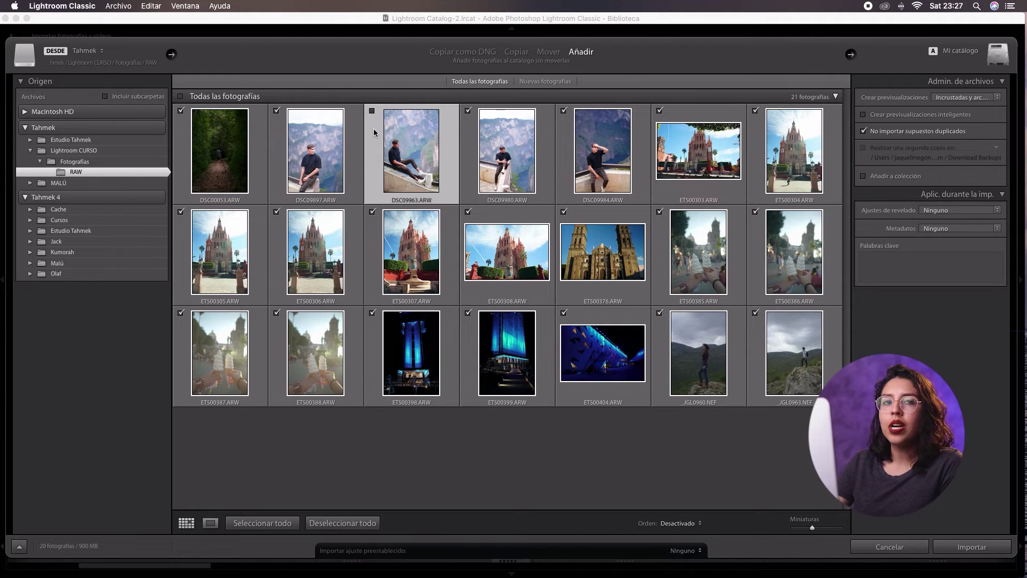
{"action": "left_click", "coordinate": [371, 111]}
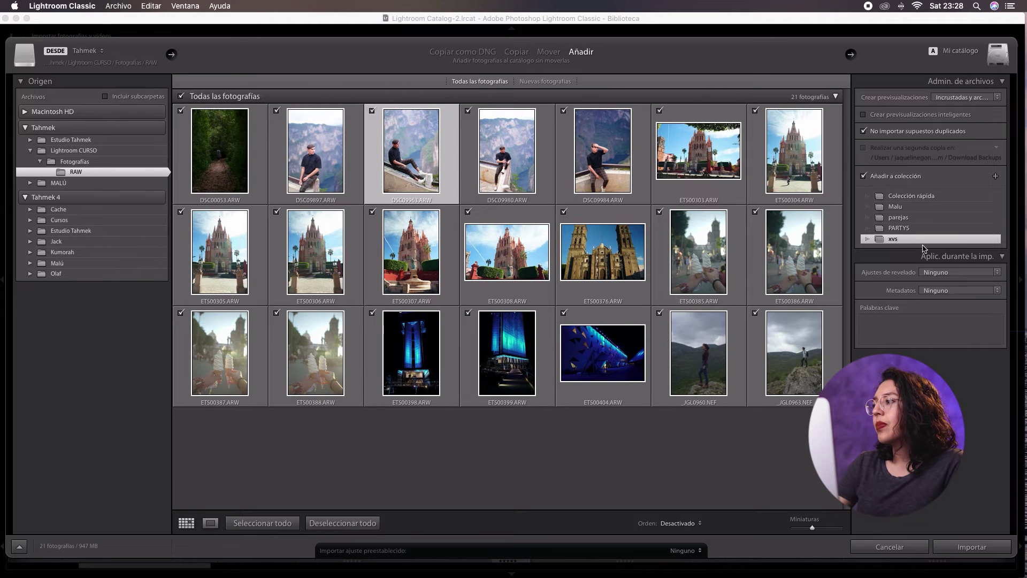
Pick the parejas collection, then untick Añadir a colección.
{"action": "left_click", "coordinate": [912, 219]}
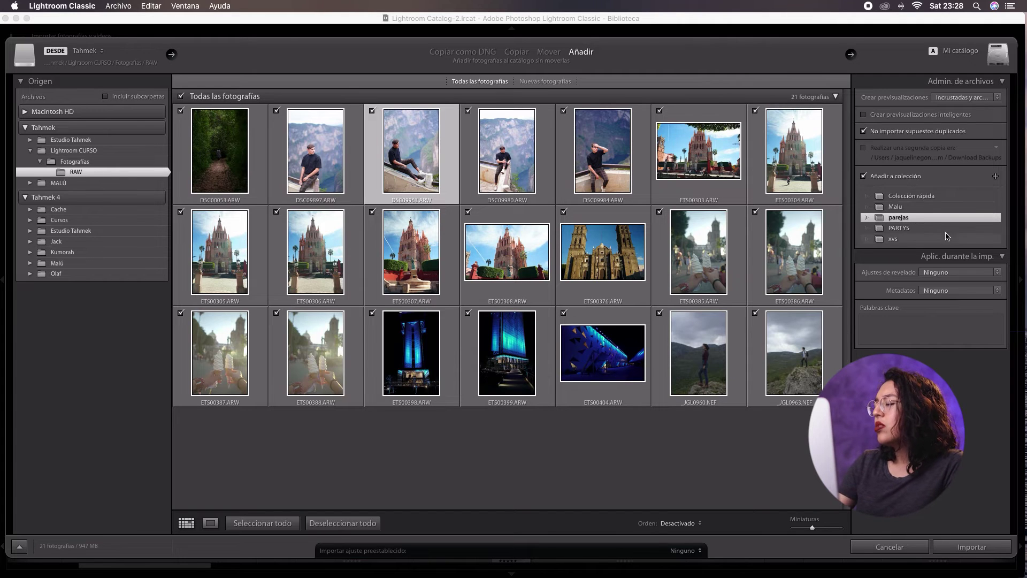
{"action": "left_click", "coordinate": [899, 178]}
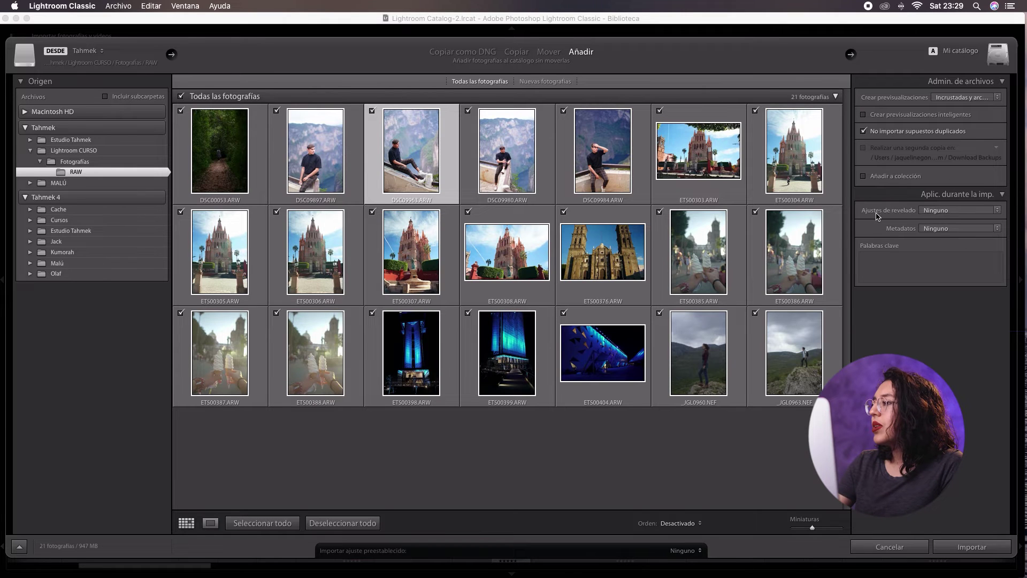
{"action": "left_click", "coordinate": [958, 210]}
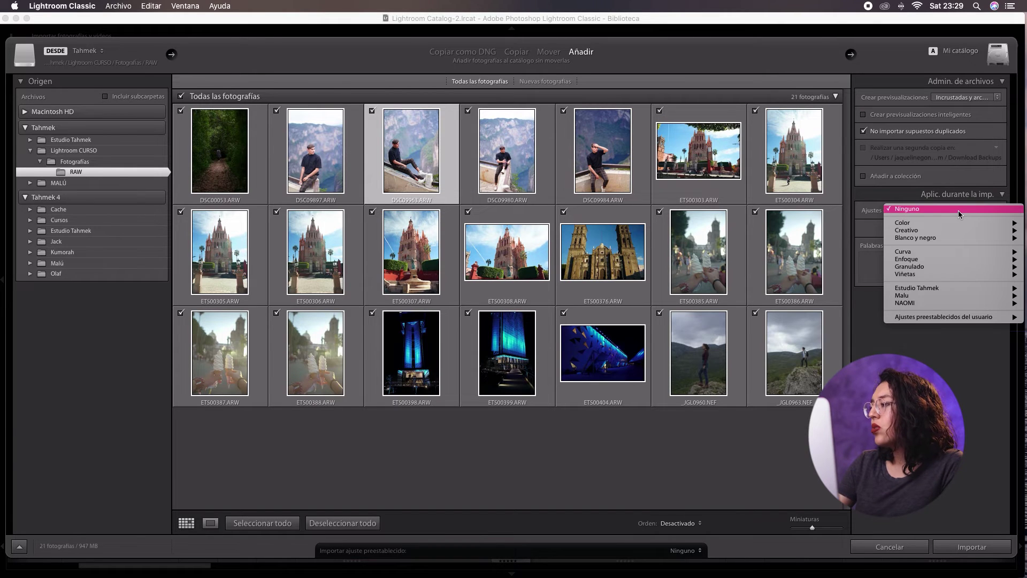
{"action": "left_click", "coordinate": [958, 211]}
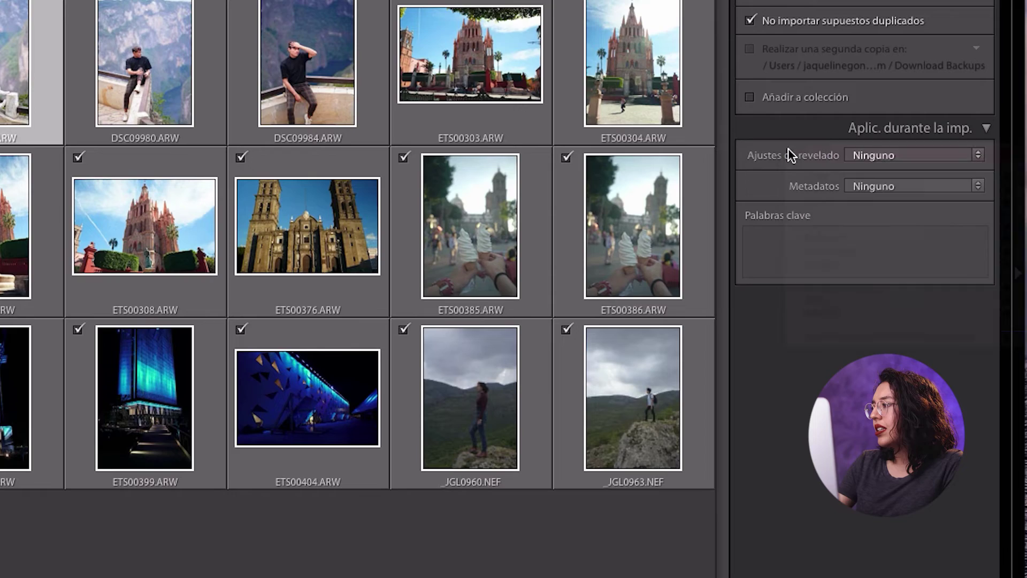
{"action": "left_click", "coordinate": [900, 157]}
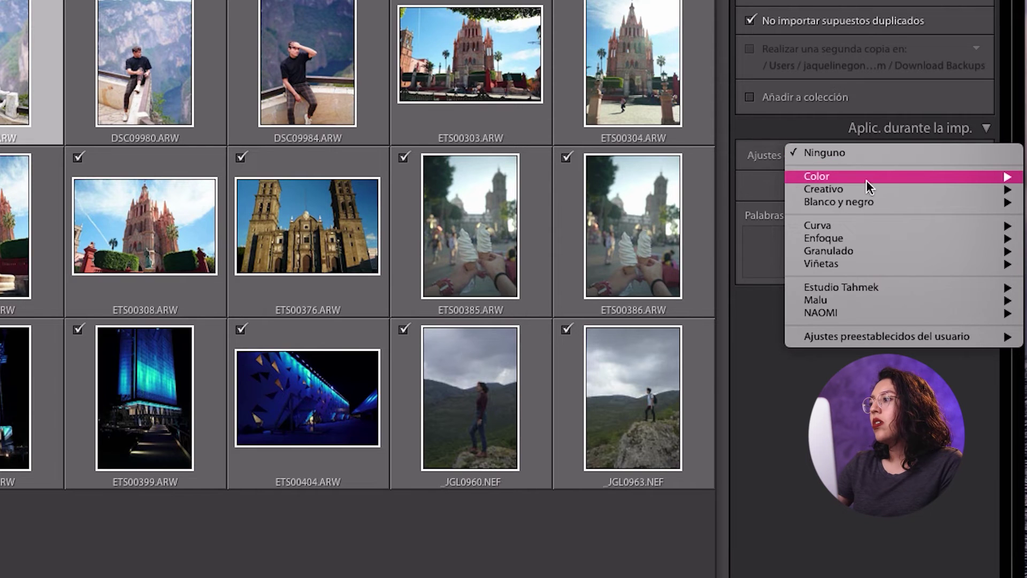
{"action": "mouse_move", "coordinate": [914, 238]}
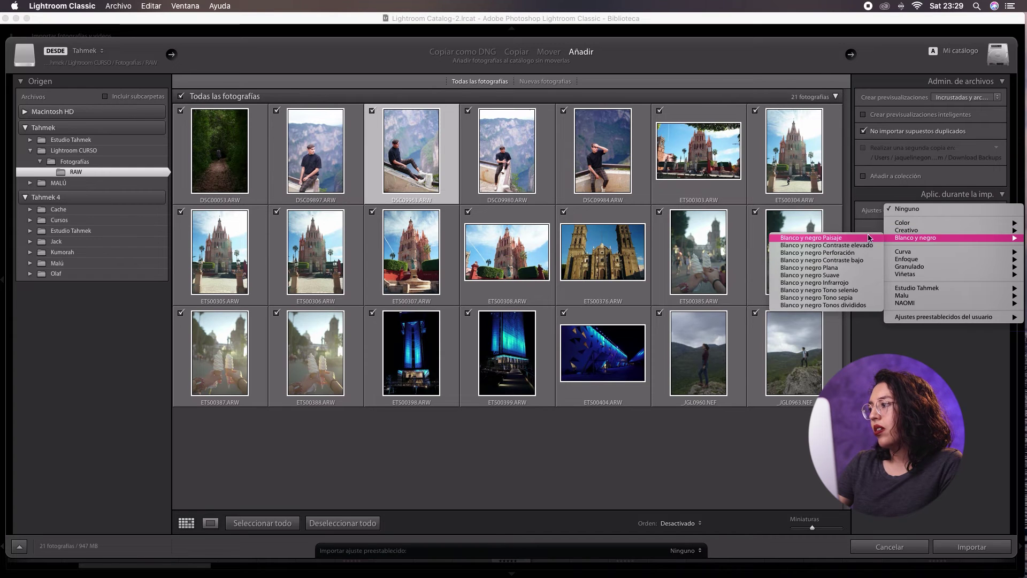
{"action": "left_click", "coordinate": [913, 197]}
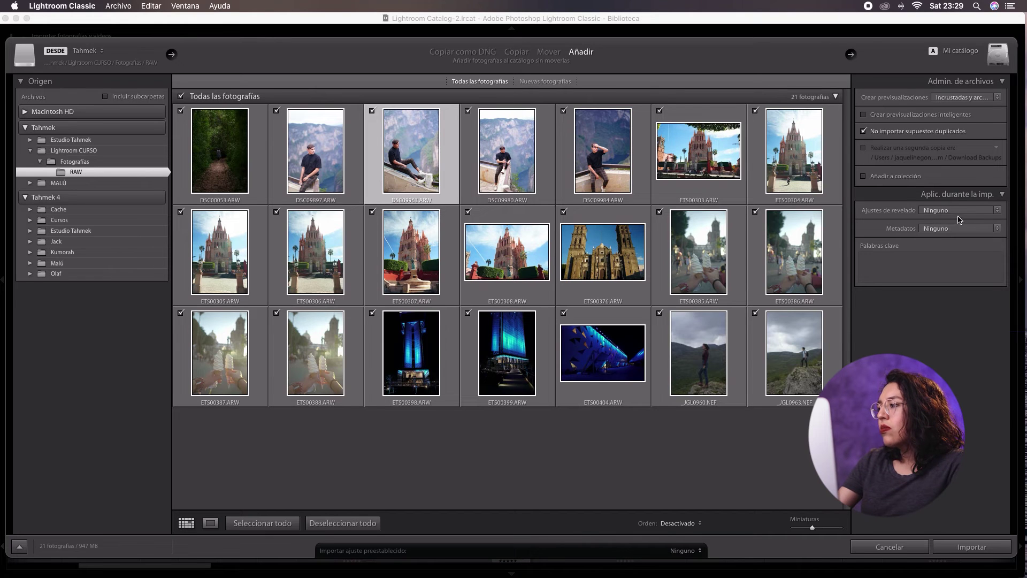
Open the Metadata preset list under Apply During Import and choose Nuevo...
{"action": "left_click", "coordinate": [951, 228]}
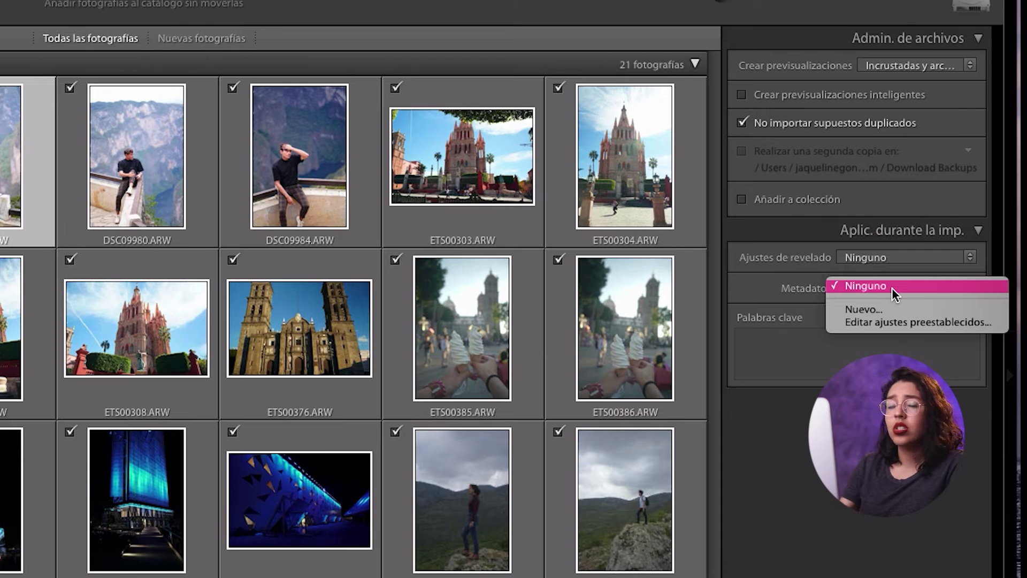
{"action": "left_click", "coordinate": [877, 337]}
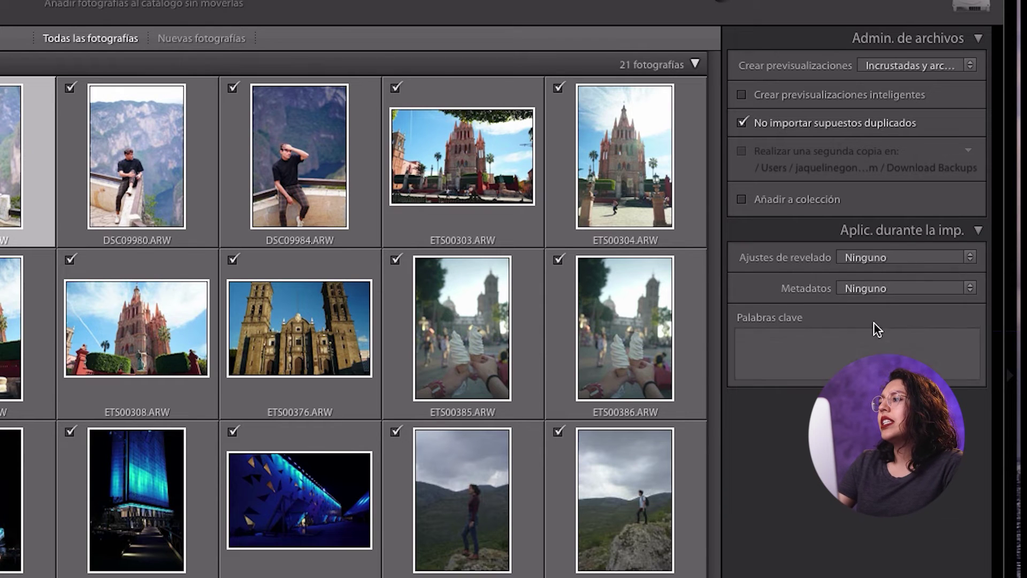
{"action": "left_click", "coordinate": [873, 292]}
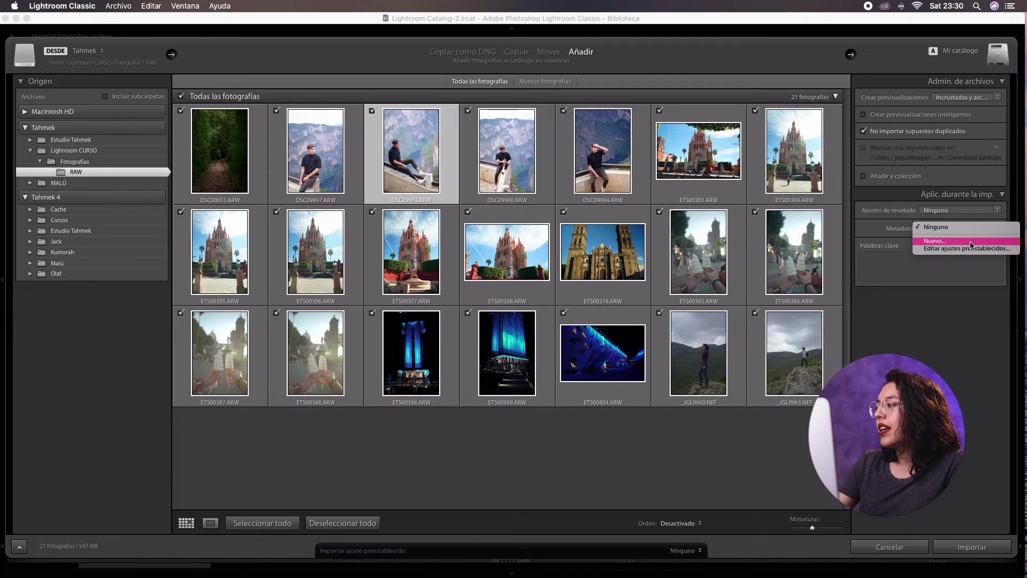
{"action": "left_click", "coordinate": [976, 241]}
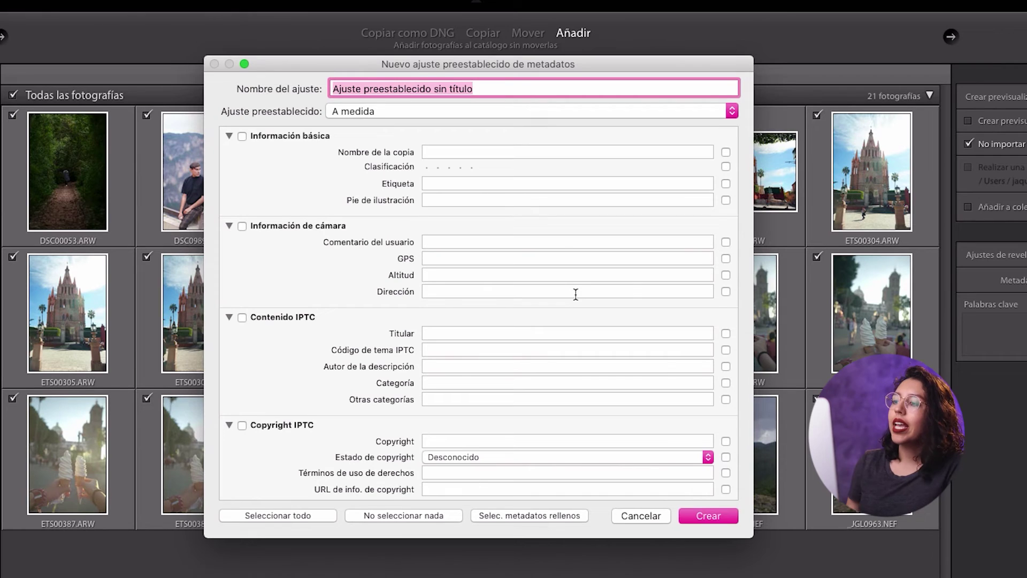
Enter an 'all rights reserved' copyright notice in the Copyright section.
{"action": "scroll", "coordinate": [576, 294], "scroll_direction": "down", "scroll_amount": 2}
{"action": "scroll", "coordinate": [575, 294], "scroll_direction": "down", "scroll_amount": 4}
{"action": "scroll", "coordinate": [575, 294], "scroll_direction": "down", "scroll_amount": 1}
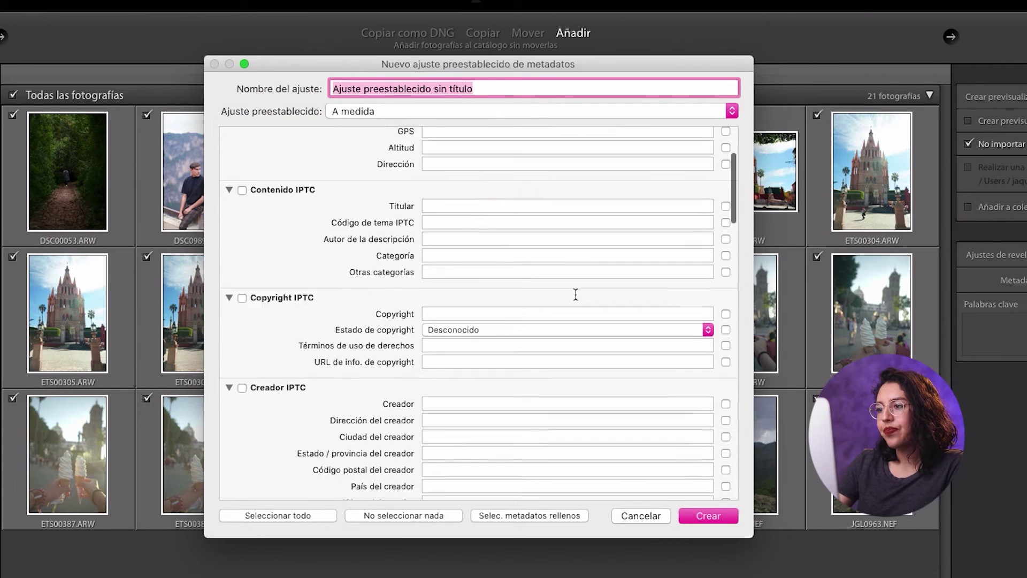
{"action": "scroll", "coordinate": [535, 283], "scroll_direction": "down", "scroll_amount": 4}
{"action": "left_click", "coordinate": [449, 269]}
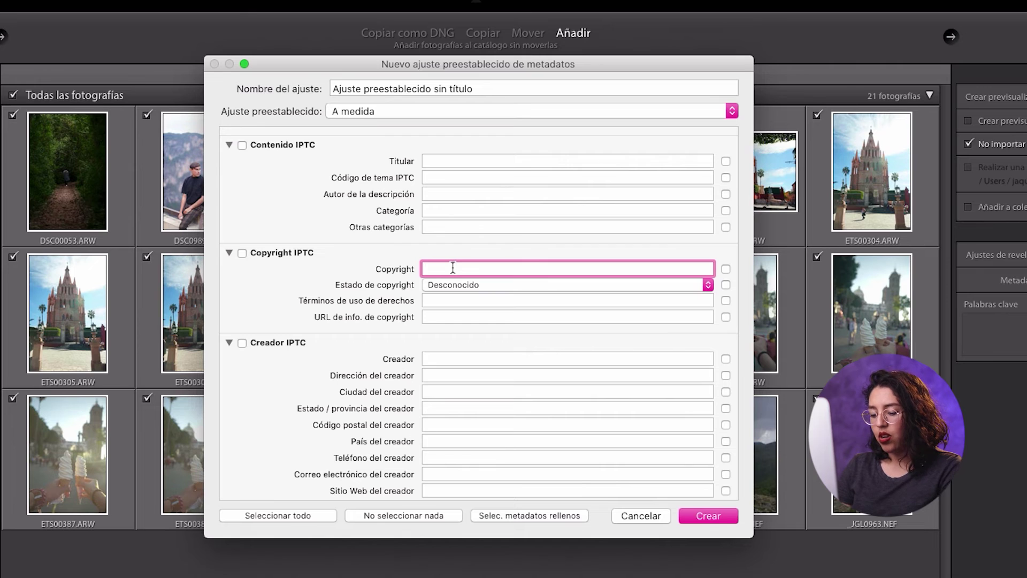
{"action": "type", "text": "Malu -"}
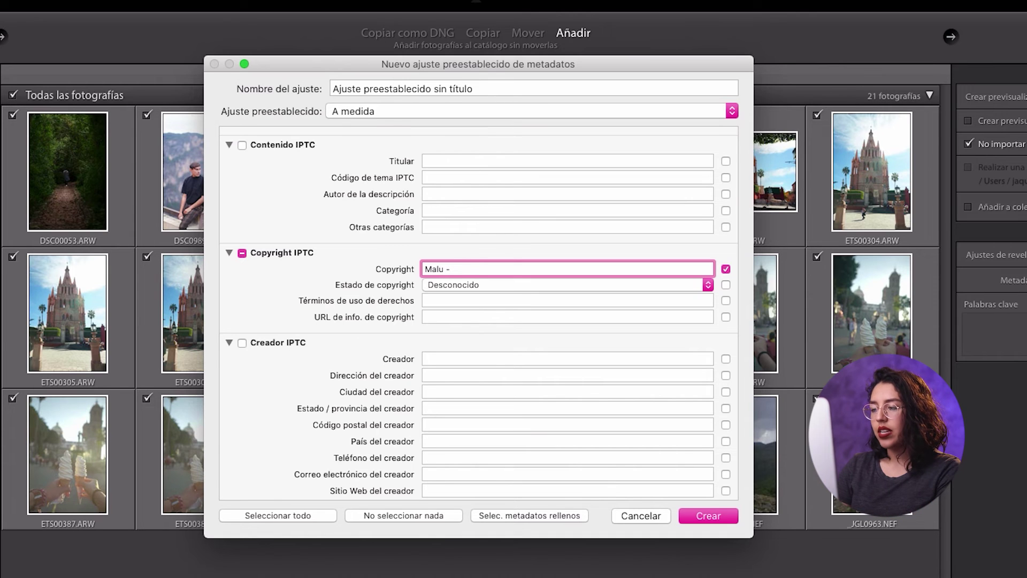
{"action": "type", "text": "odos los "}
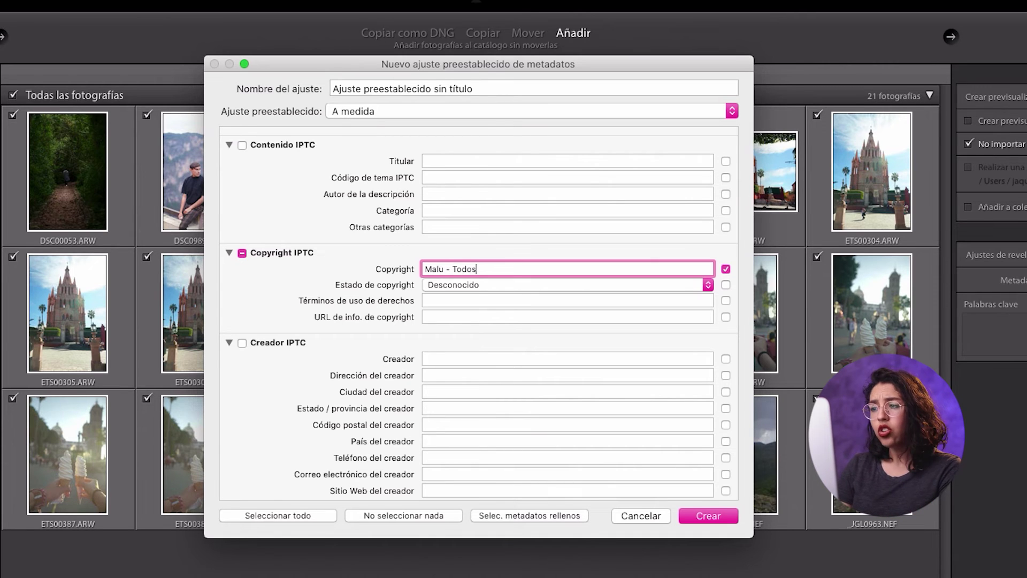
{"action": "type", "text": "derechos reservados"}
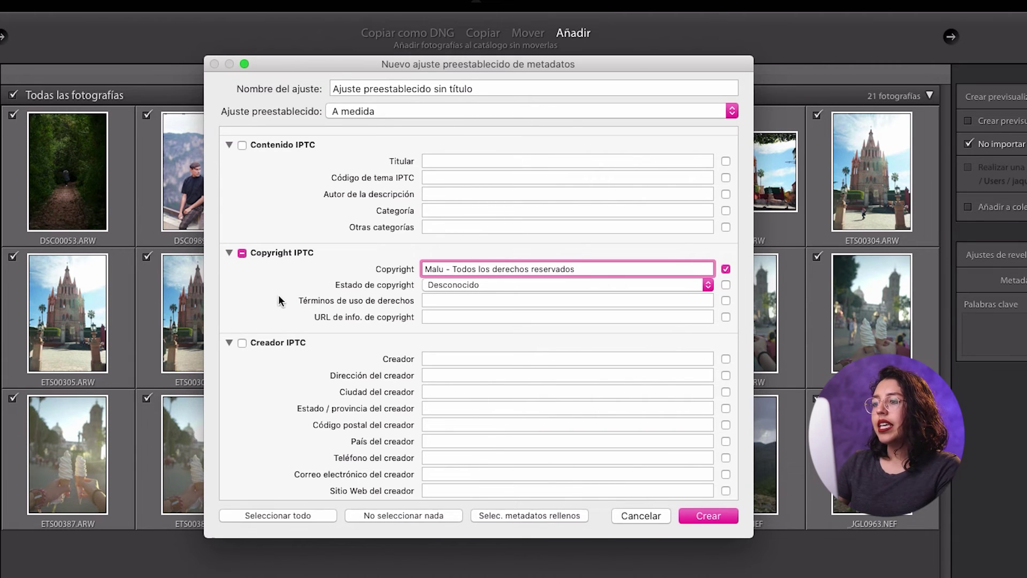
Set the copyright status to Con copyright and enter the copyright info URL.
{"action": "left_click", "coordinate": [454, 285]}
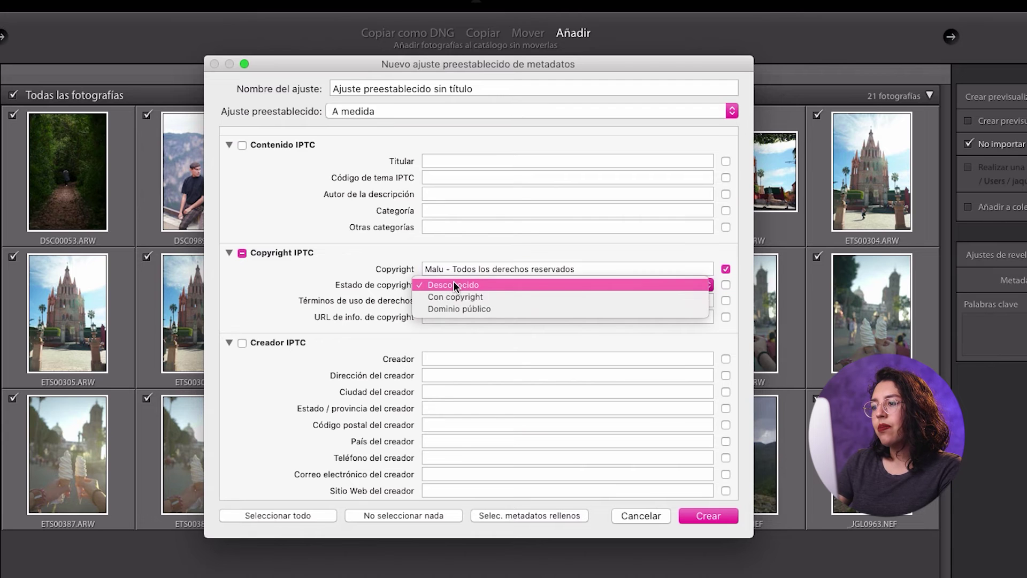
{"action": "left_click", "coordinate": [495, 297]}
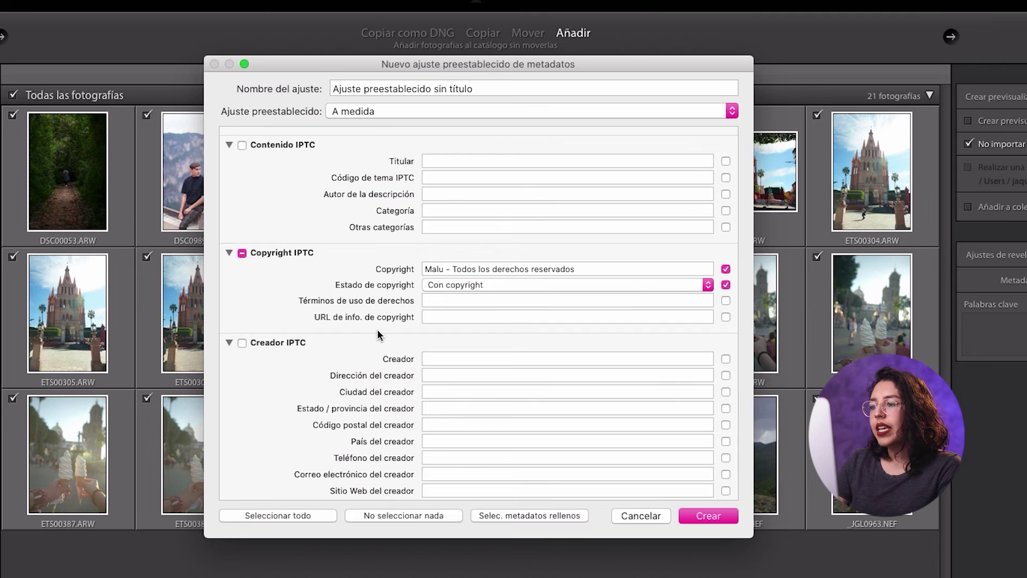
{"action": "left_click", "coordinate": [446, 315]}
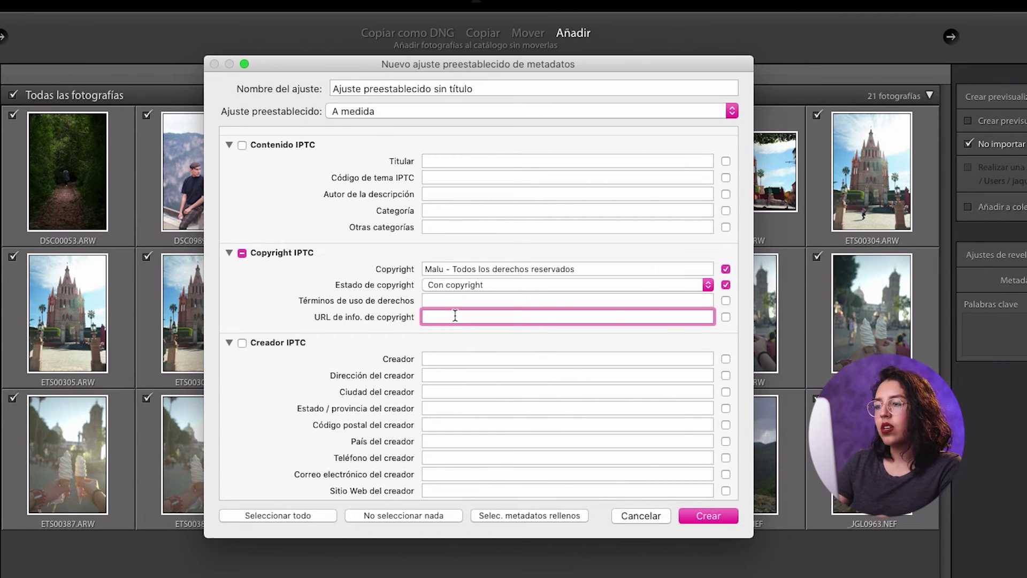
{"action": "type", "text": "www.mali"}
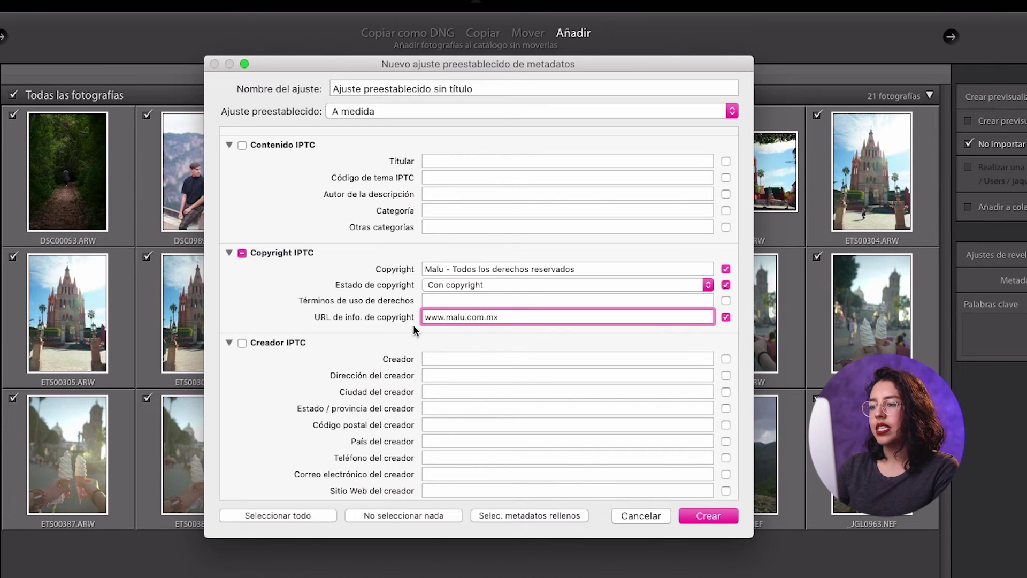
{"action": "scroll", "coordinate": [323, 301], "scroll_direction": "down", "scroll_amount": 3}
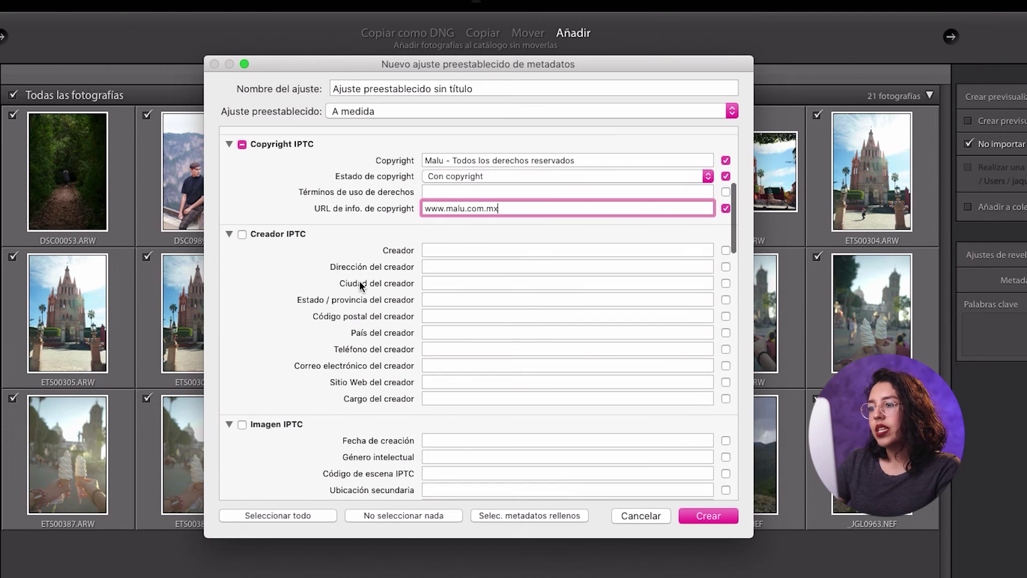
Fill in the creator's name, city CDMX, contact e-mail and website in the Creador section.
{"action": "left_click", "coordinate": [448, 249]}
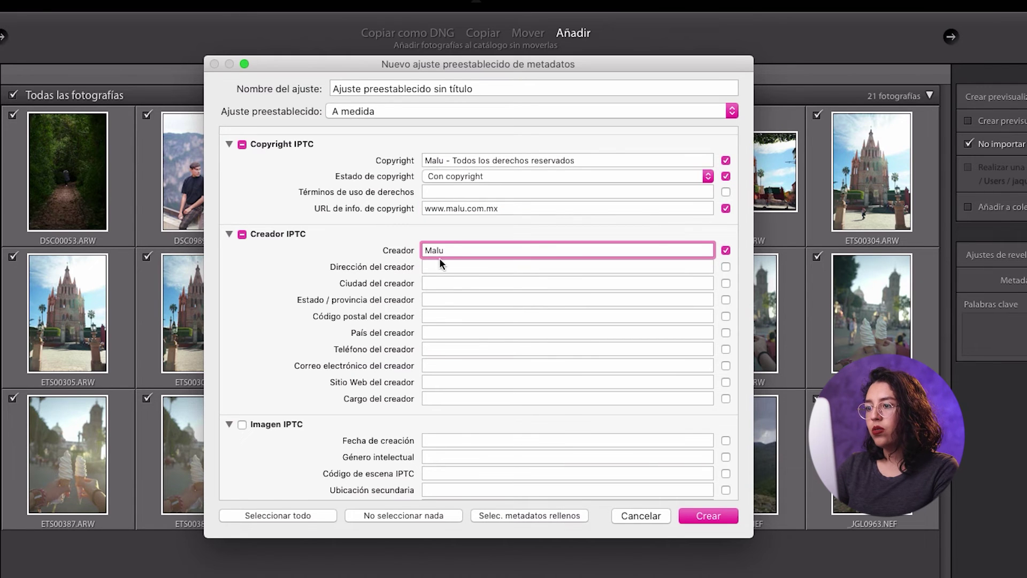
{"action": "left_click", "coordinate": [439, 282]}
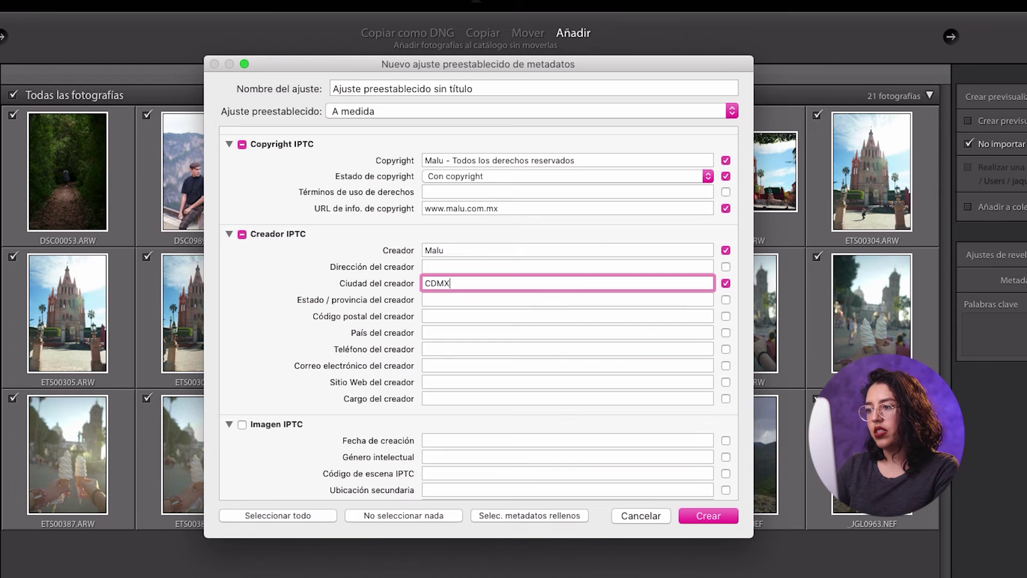
{"action": "scroll", "coordinate": [460, 401], "scroll_direction": "up", "scroll_amount": 1}
{"action": "left_click", "coordinate": [477, 378]}
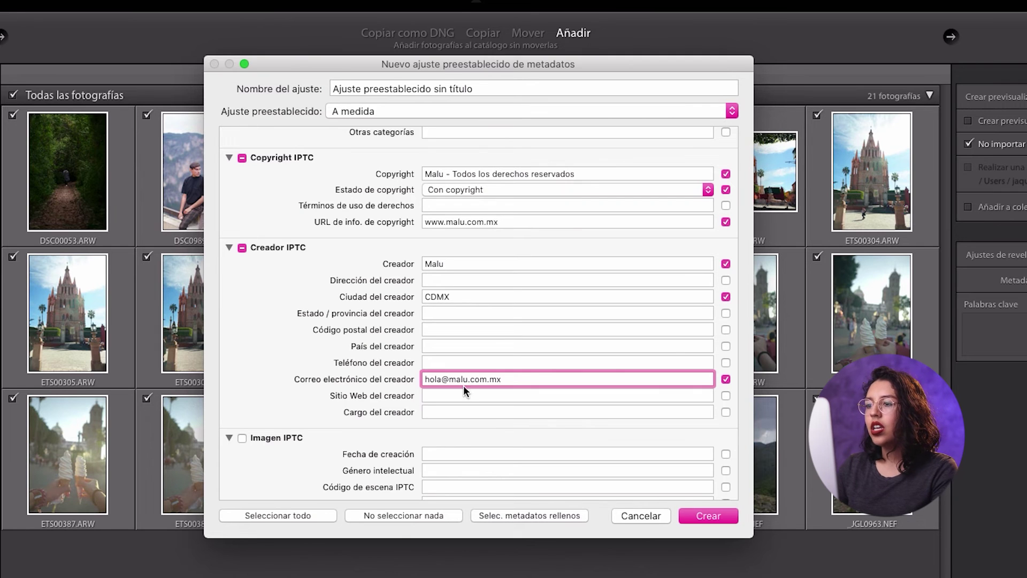
{"action": "left_click", "coordinate": [454, 395]}
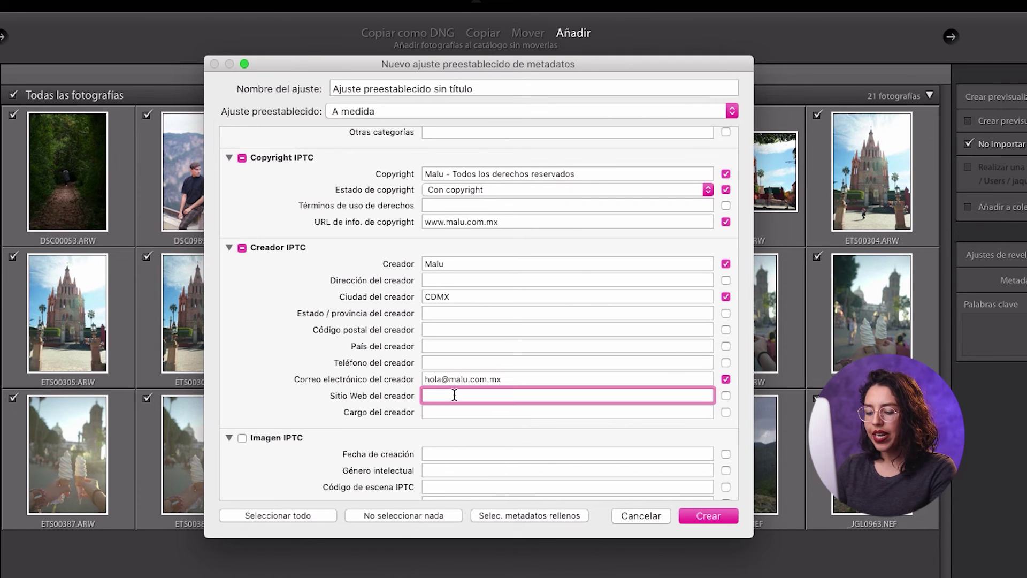
{"action": "type", "text": "www.malu.com.mx"}
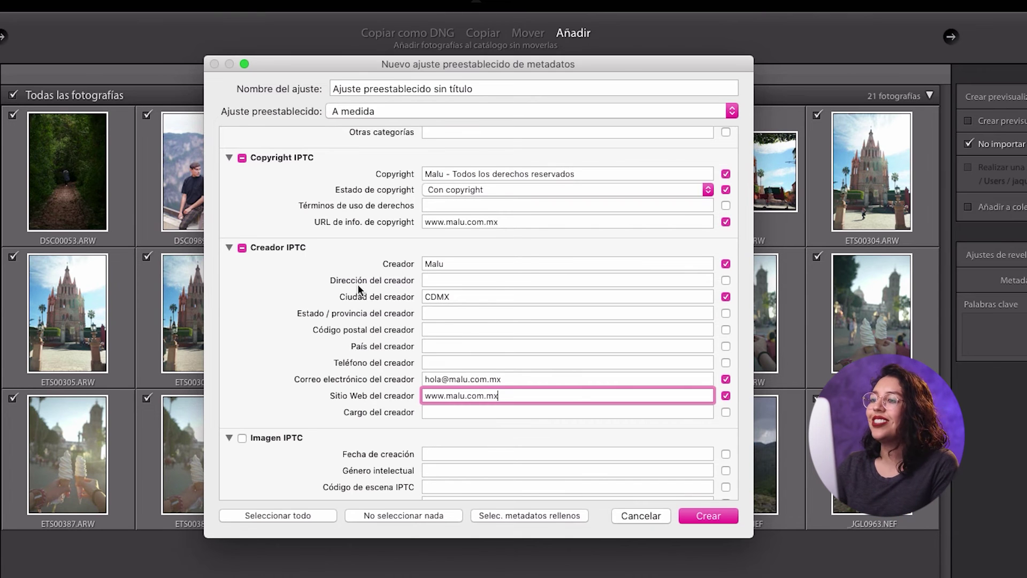
Review the filled-in preset fields and select the placeholder preset name.
{"action": "scroll", "coordinate": [523, 317], "scroll_direction": "down", "scroll_amount": 3}
{"action": "scroll", "coordinate": [523, 316], "scroll_direction": "down", "scroll_amount": 5}
{"action": "scroll", "coordinate": [522, 316], "scroll_direction": "up", "scroll_amount": 8}
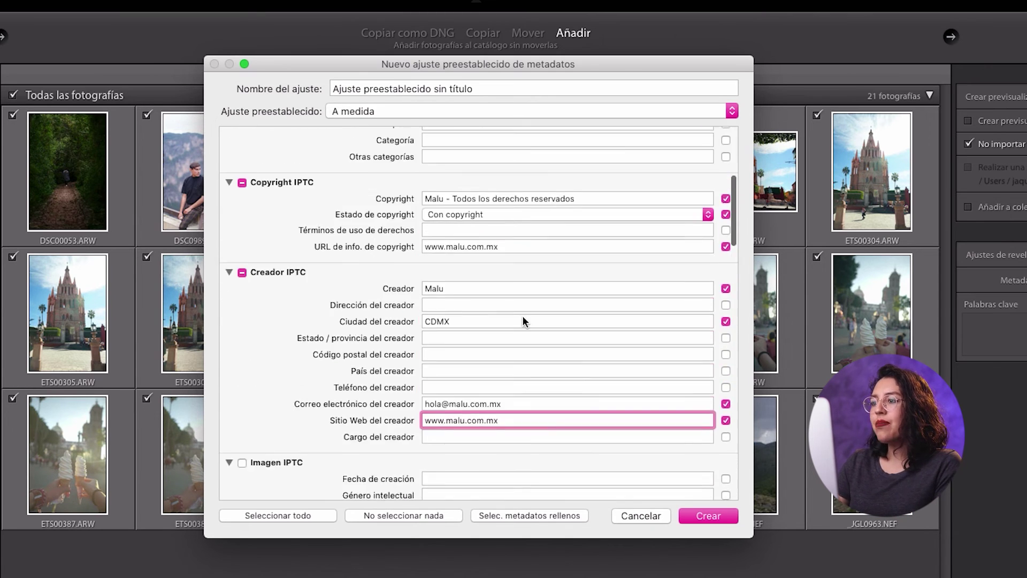
{"action": "scroll", "coordinate": [522, 316], "scroll_direction": "up", "scroll_amount": 4}
{"action": "scroll", "coordinate": [522, 315], "scroll_direction": "down", "scroll_amount": 5}
{"action": "scroll", "coordinate": [522, 315], "scroll_direction": "up", "scroll_amount": 5}
{"action": "scroll", "coordinate": [522, 315], "scroll_direction": "down", "scroll_amount": 1}
{"action": "scroll", "coordinate": [522, 315], "scroll_direction": "down", "scroll_amount": 10}
{"action": "scroll", "coordinate": [522, 315], "scroll_direction": "down", "scroll_amount": 5}
{"action": "scroll", "coordinate": [522, 315], "scroll_direction": "down", "scroll_amount": 2}
{"action": "scroll", "coordinate": [522, 315], "scroll_direction": "down", "scroll_amount": 3}
{"action": "scroll", "coordinate": [522, 316], "scroll_direction": "down", "scroll_amount": 3}
{"action": "scroll", "coordinate": [523, 319], "scroll_direction": "down", "scroll_amount": 5}
{"action": "scroll", "coordinate": [523, 319], "scroll_direction": "down", "scroll_amount": 9}
{"action": "scroll", "coordinate": [522, 319], "scroll_direction": "down", "scroll_amount": 3}
{"action": "scroll", "coordinate": [523, 319], "scroll_direction": "up", "scroll_amount": 14}
{"action": "scroll", "coordinate": [523, 319], "scroll_direction": "up", "scroll_amount": 5}
{"action": "scroll", "coordinate": [523, 319], "scroll_direction": "up", "scroll_amount": 5}
{"action": "scroll", "coordinate": [523, 319], "scroll_direction": "up", "scroll_amount": 4}
{"action": "scroll", "coordinate": [522, 319], "scroll_direction": "up", "scroll_amount": 3}
{"action": "scroll", "coordinate": [523, 321], "scroll_direction": "up", "scroll_amount": 4}
{"action": "scroll", "coordinate": [522, 321], "scroll_direction": "down", "scroll_amount": 4}
{"action": "scroll", "coordinate": [523, 321], "scroll_direction": "up", "scroll_amount": 10}
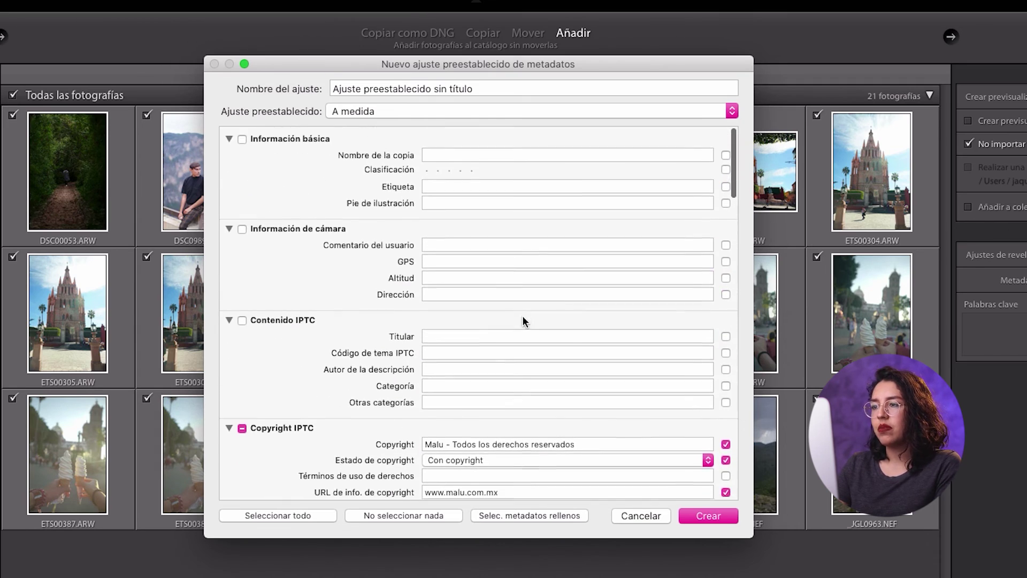
{"action": "left_click", "coordinate": [496, 88]}
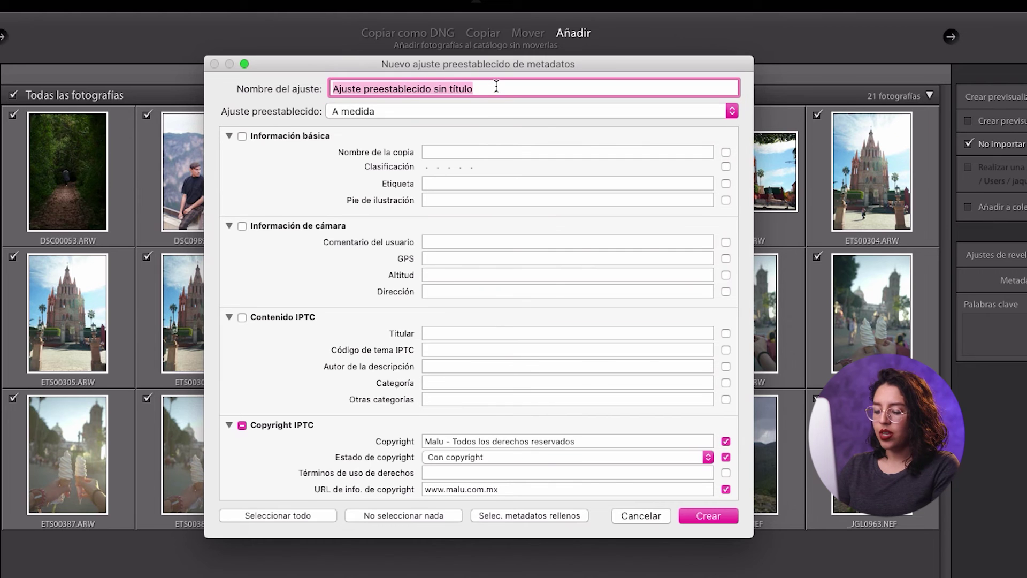
Name the metadata preset 'MALU Copyright' and create it.
{"action": "type", "text": "MALU Copyright"}
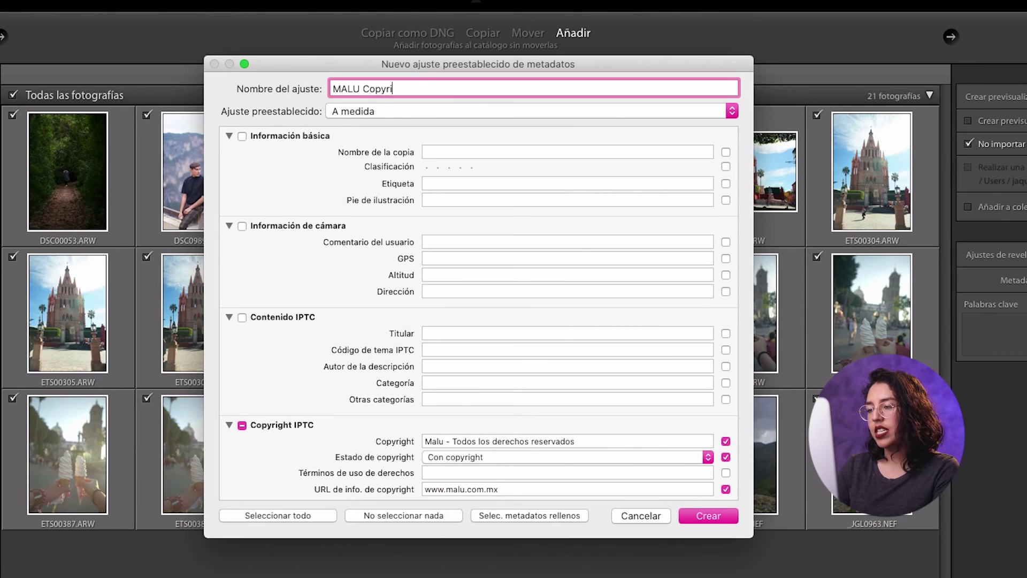
{"action": "left_click", "coordinate": [727, 512]}
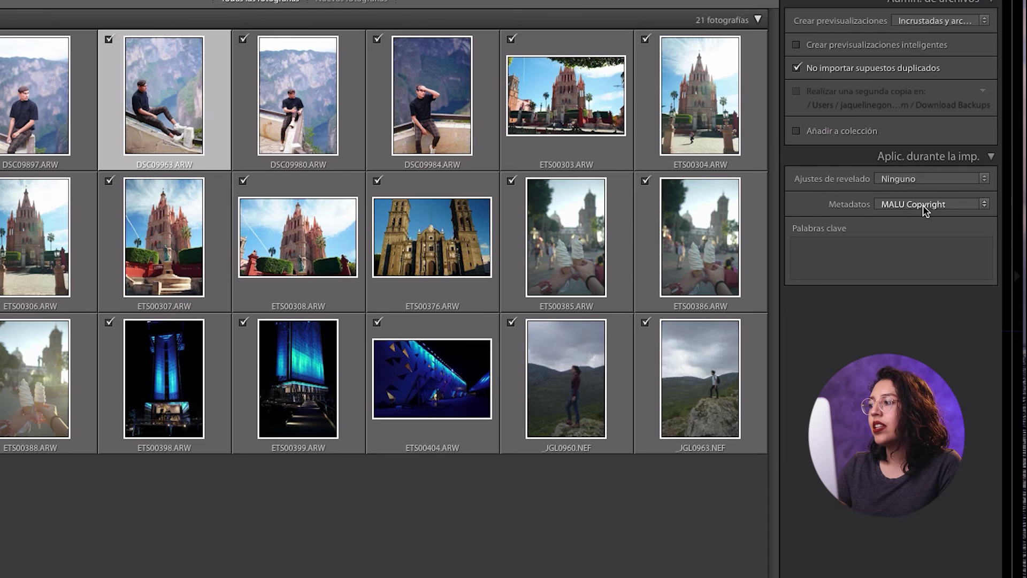
{"action": "left_click", "coordinate": [945, 205]}
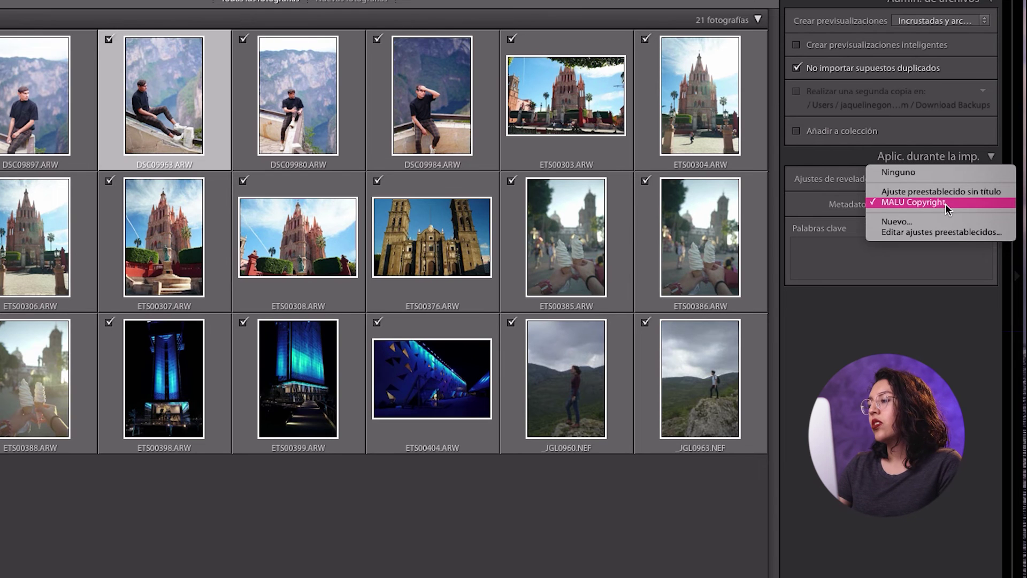
{"action": "left_click", "coordinate": [950, 203]}
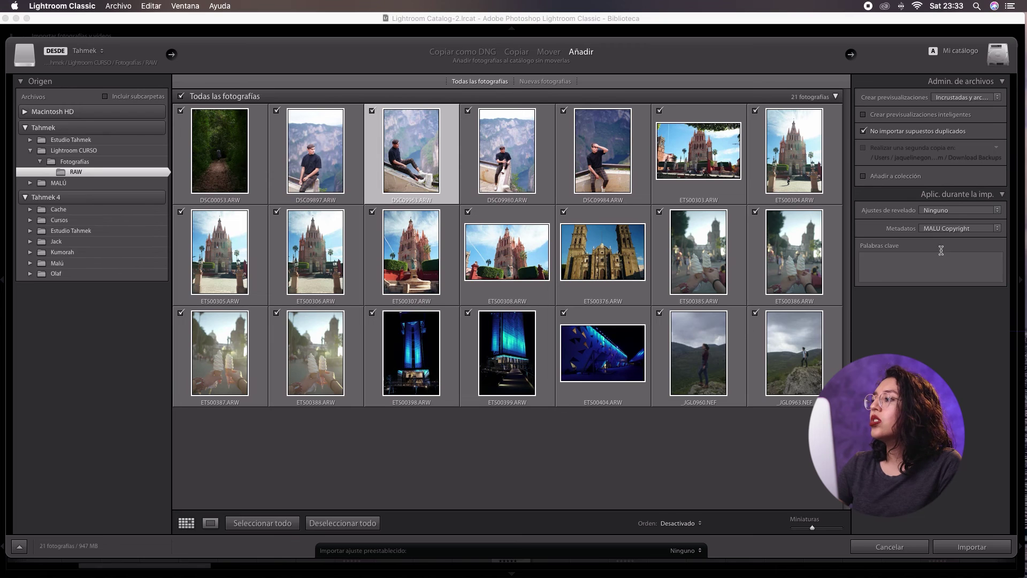
{"action": "left_click", "coordinate": [936, 229]}
{"action": "left_click", "coordinate": [938, 231]}
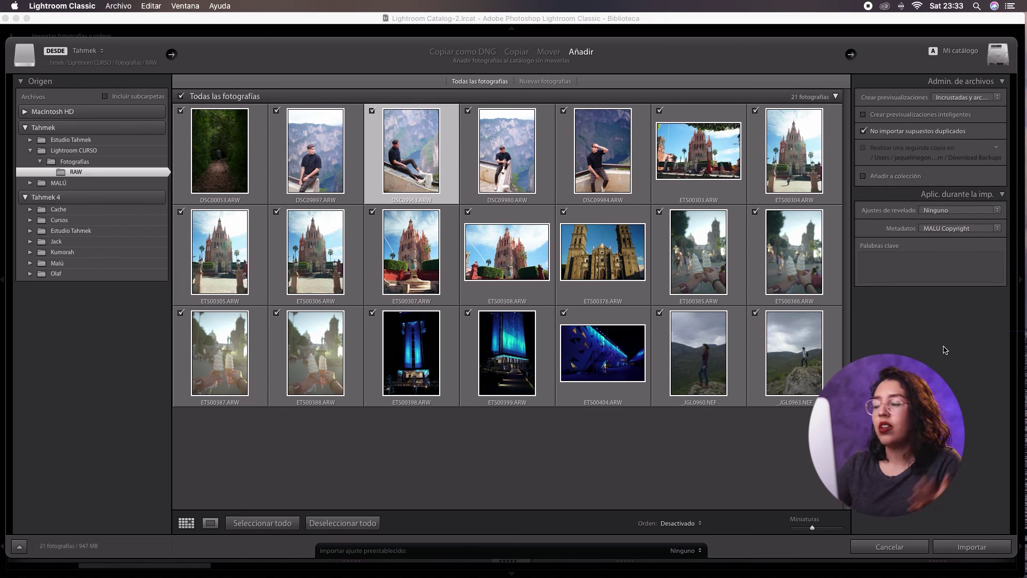
{"action": "left_click", "coordinate": [943, 251]}
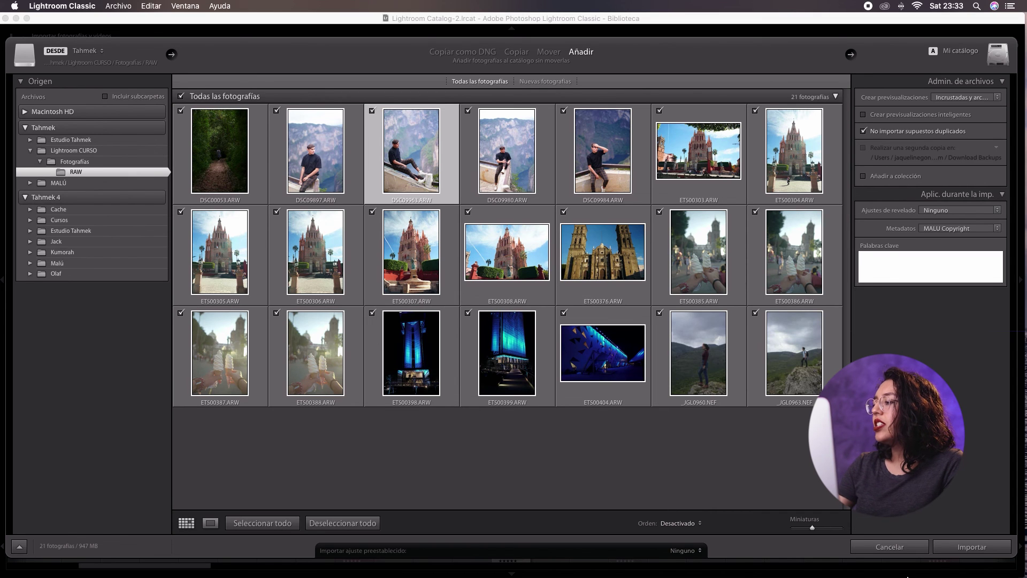
{"action": "left_click", "coordinate": [961, 551]}
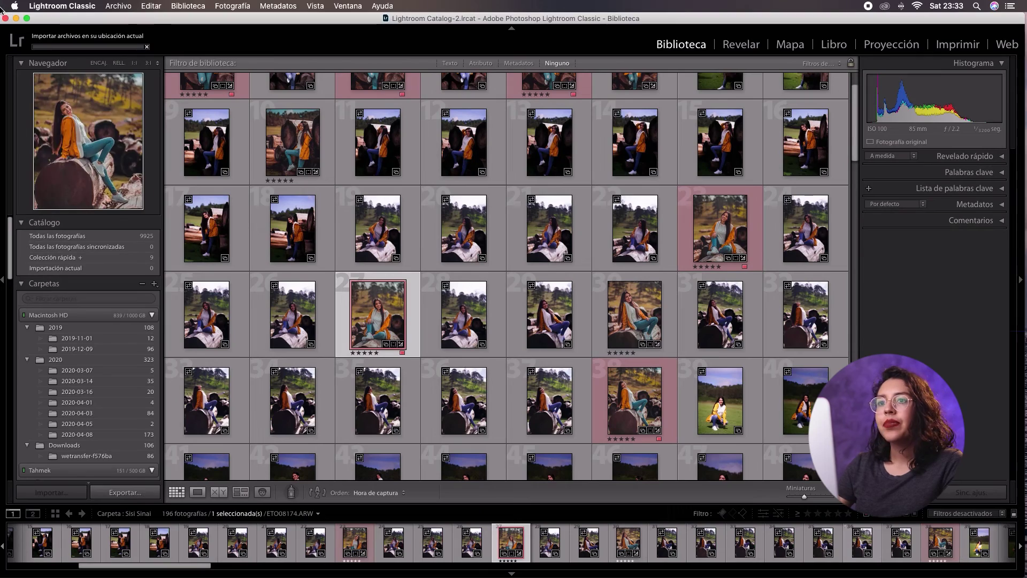